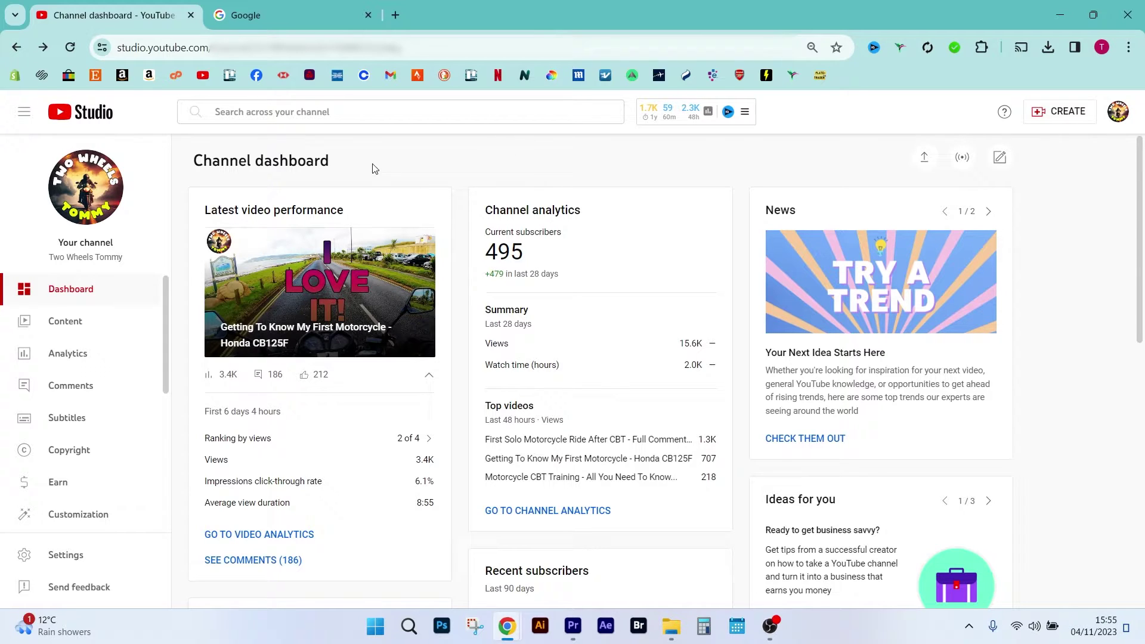
# Go to Channel analytics and open the live subscriber count view showing 495
pyautogui.click(541, 513)
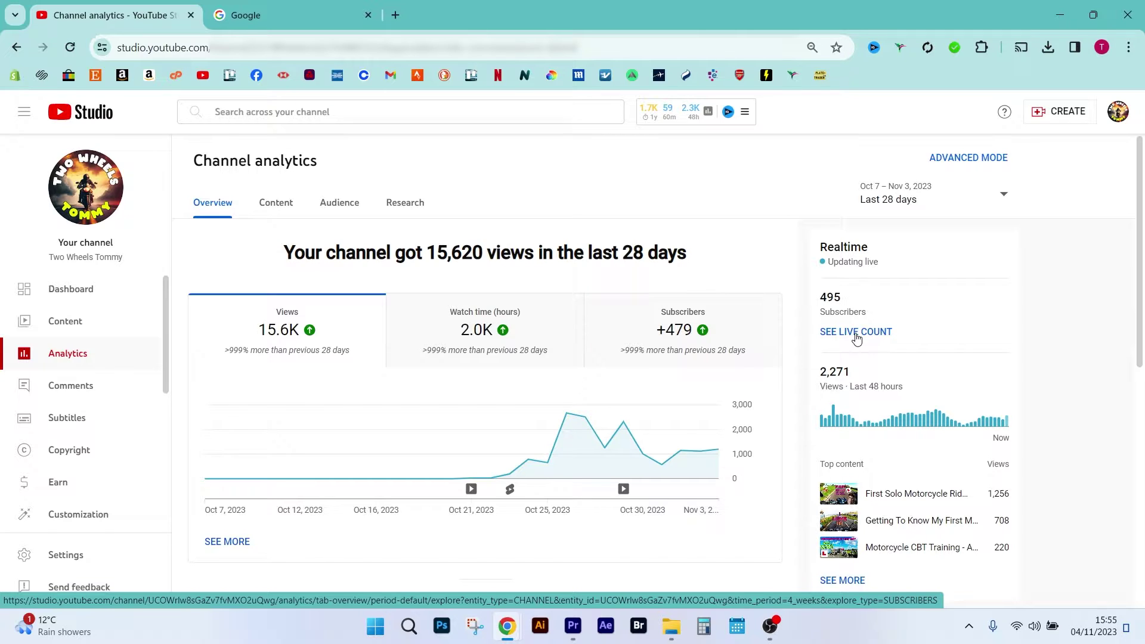
pyautogui.click(857, 337)
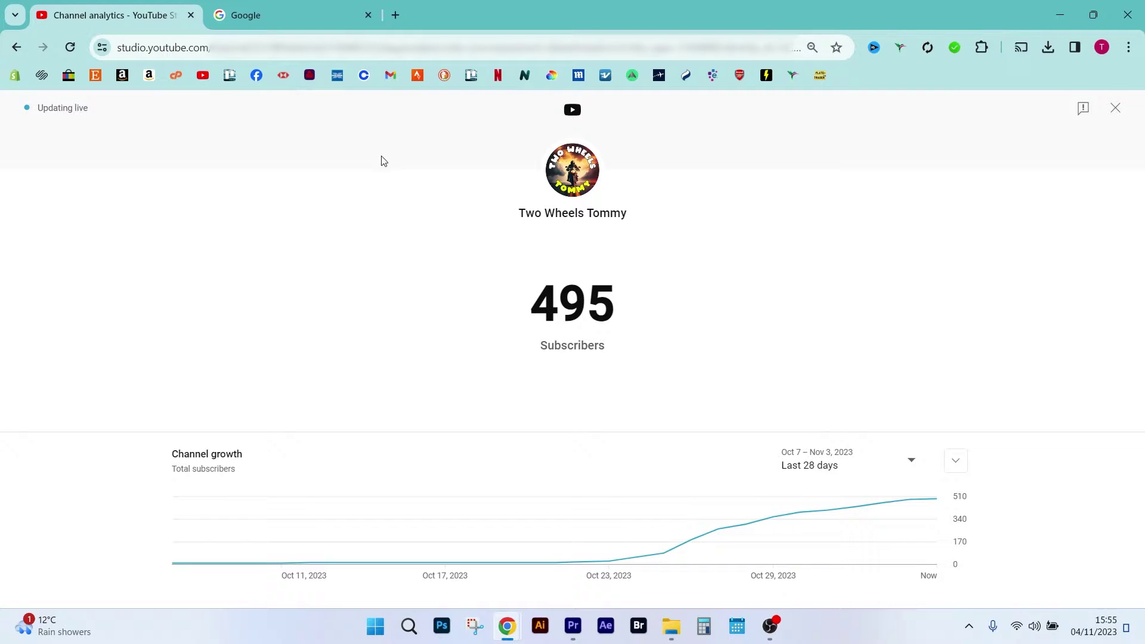
# From the Google tab, open Chrome's Manage extensions page through the Extensions menu
pyautogui.click(281, 14)
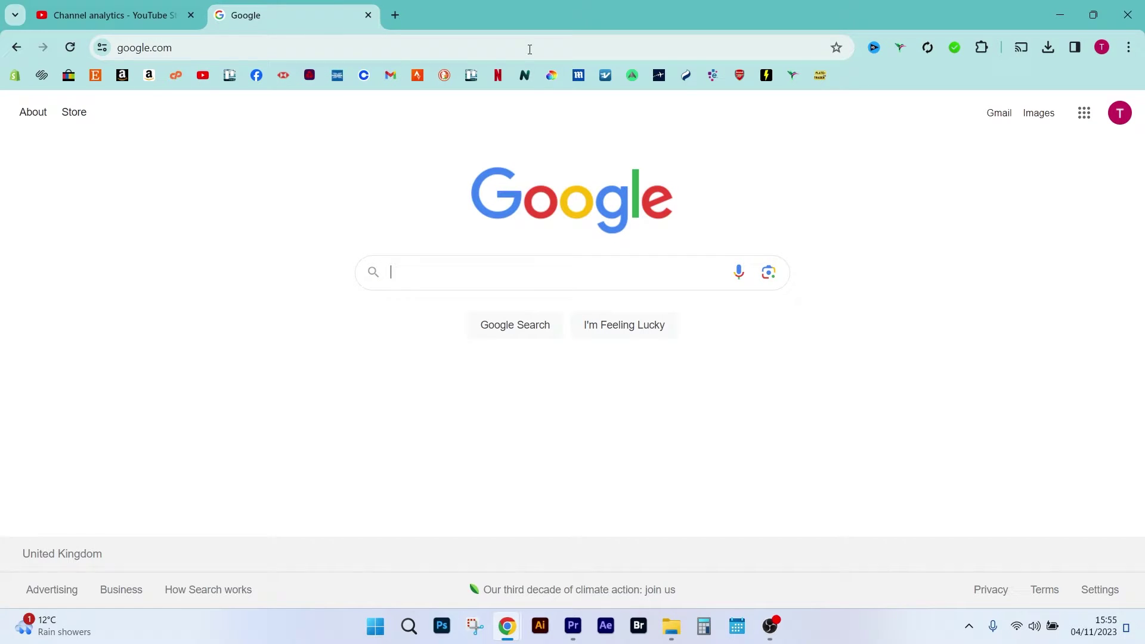
pyautogui.click(984, 52)
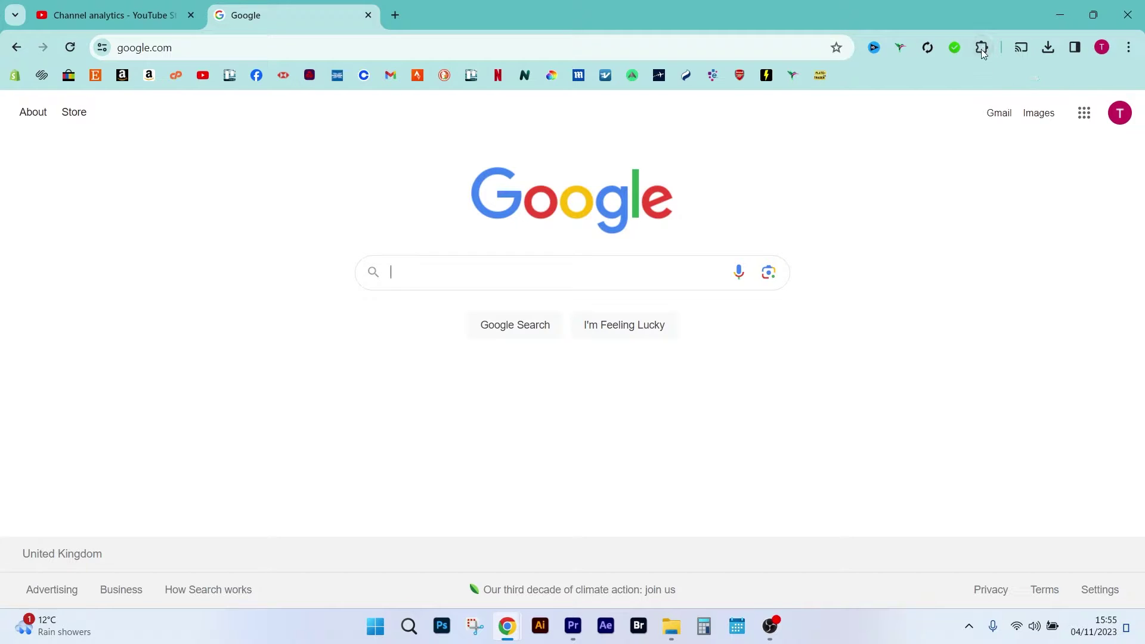
pyautogui.click(1130, 48)
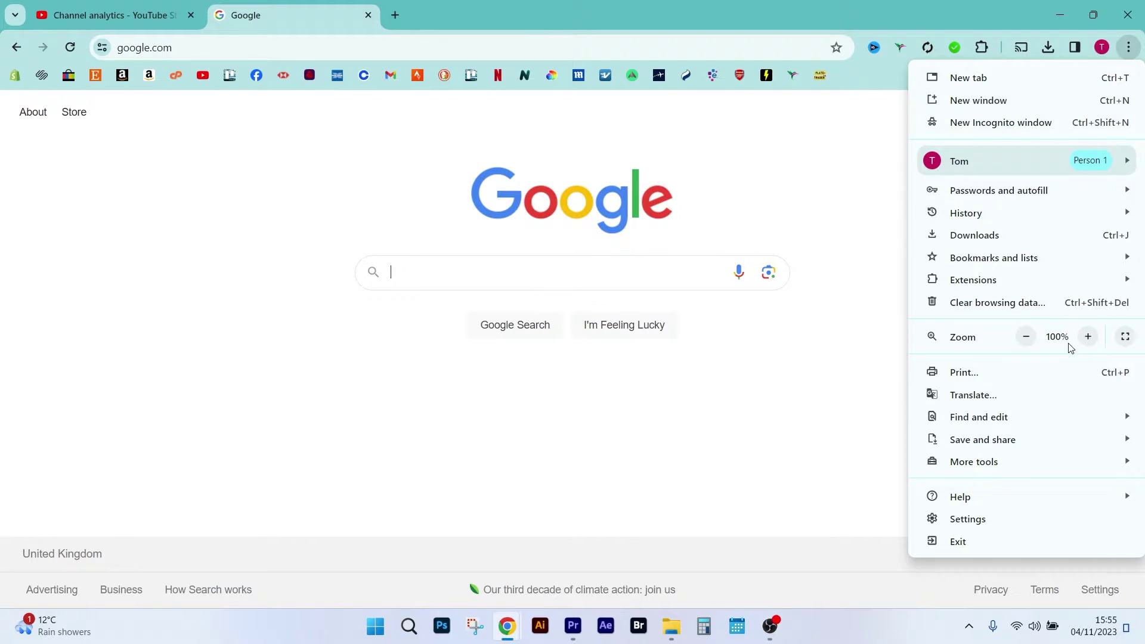
pyautogui.click(1132, 53)
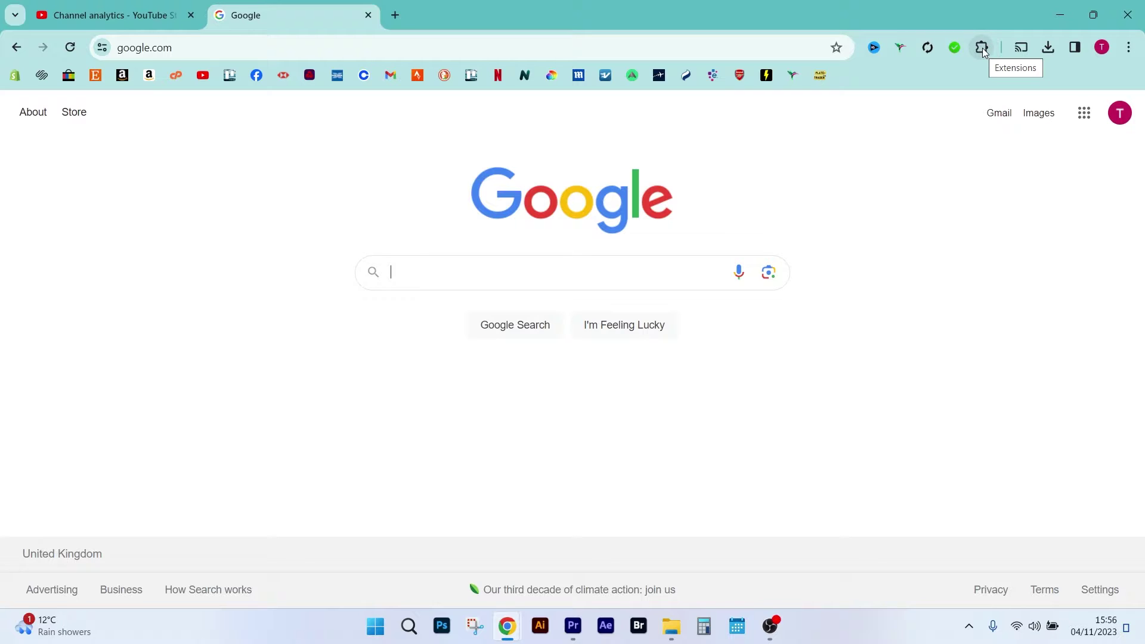
pyautogui.click(982, 47)
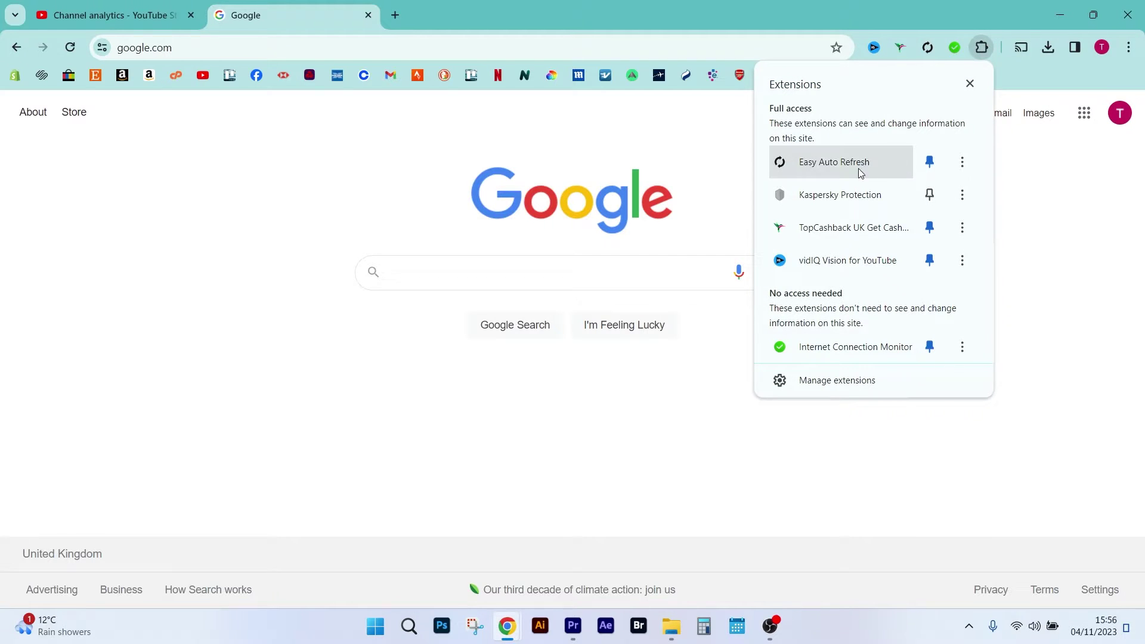
pyautogui.click(851, 383)
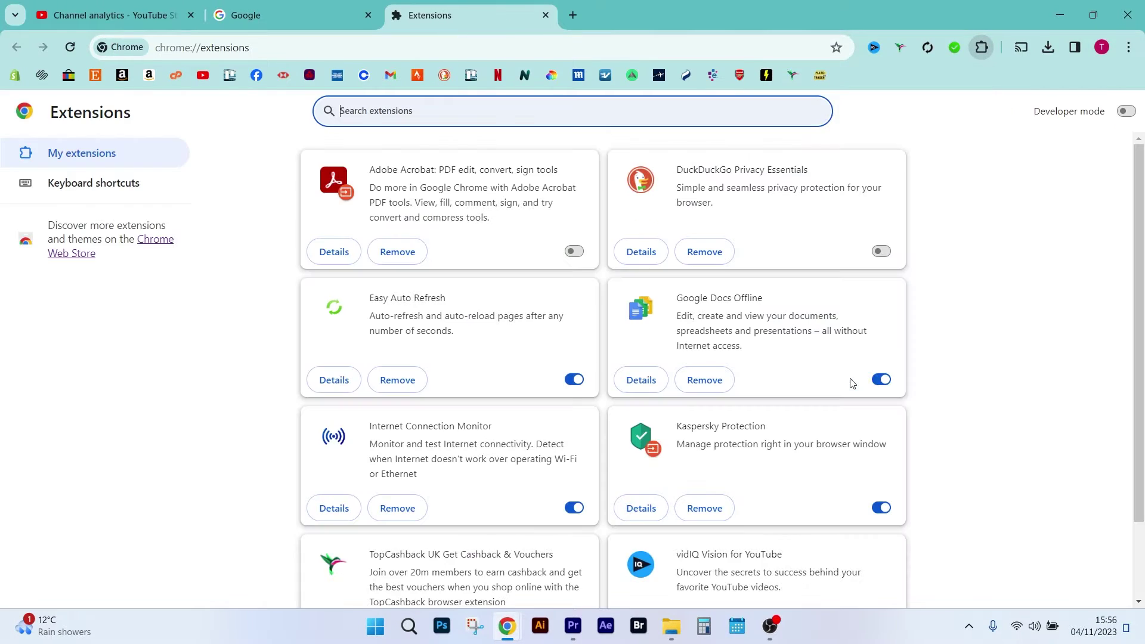
pyautogui.click(87, 240)
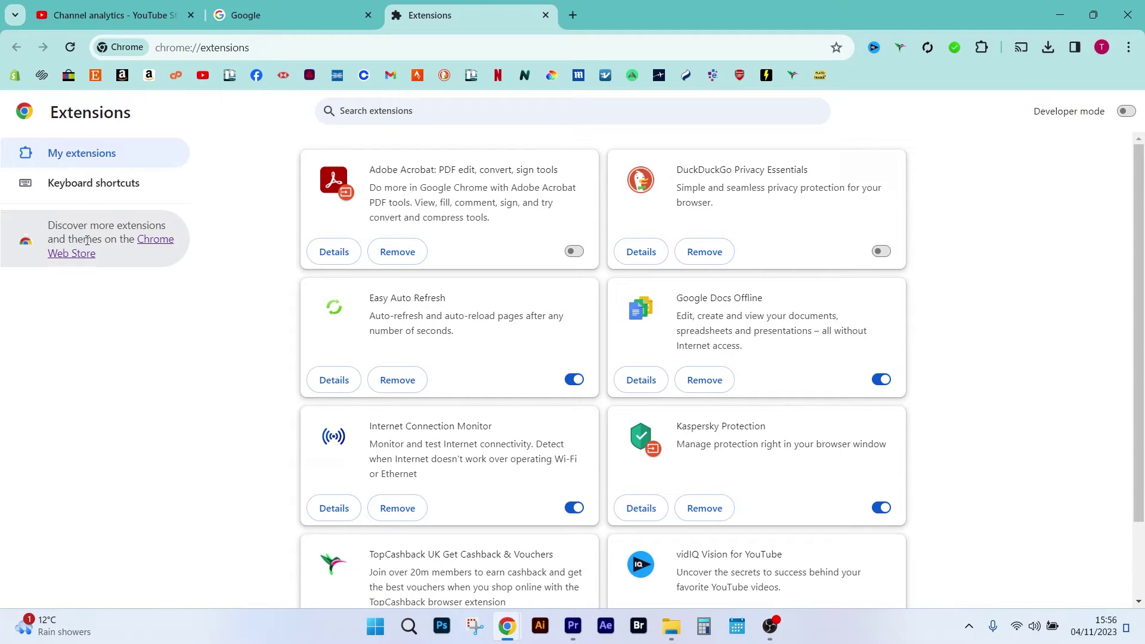
# Search the Chrome Web Store for 'distill web monitor' and choose Add to Chrome on its listing
pyautogui.click(81, 255)
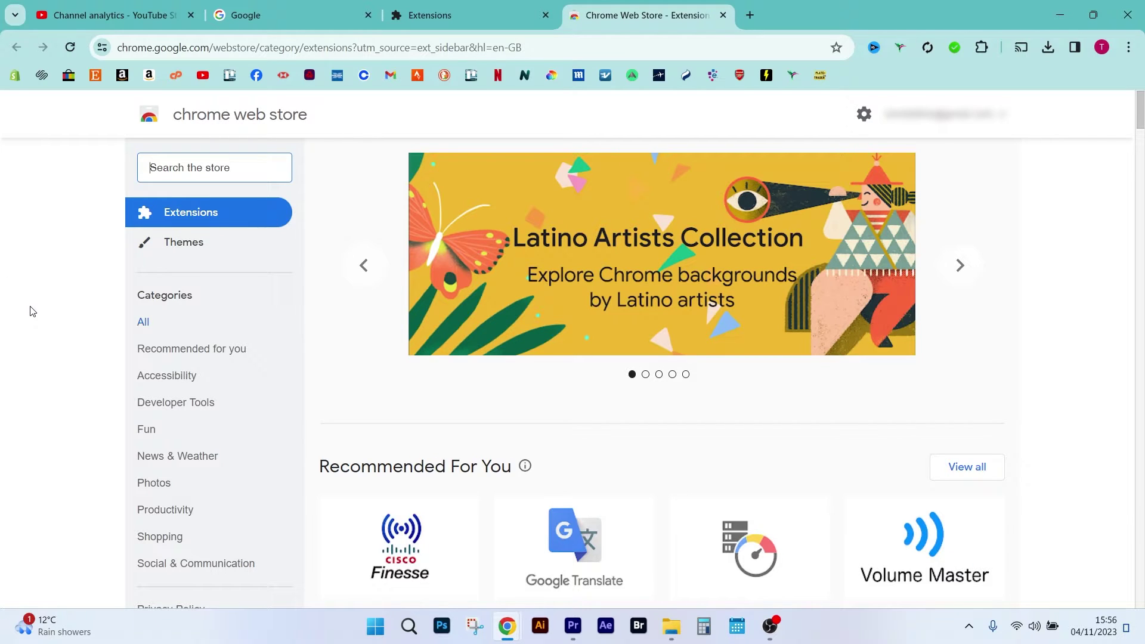
pyautogui.click(234, 169)
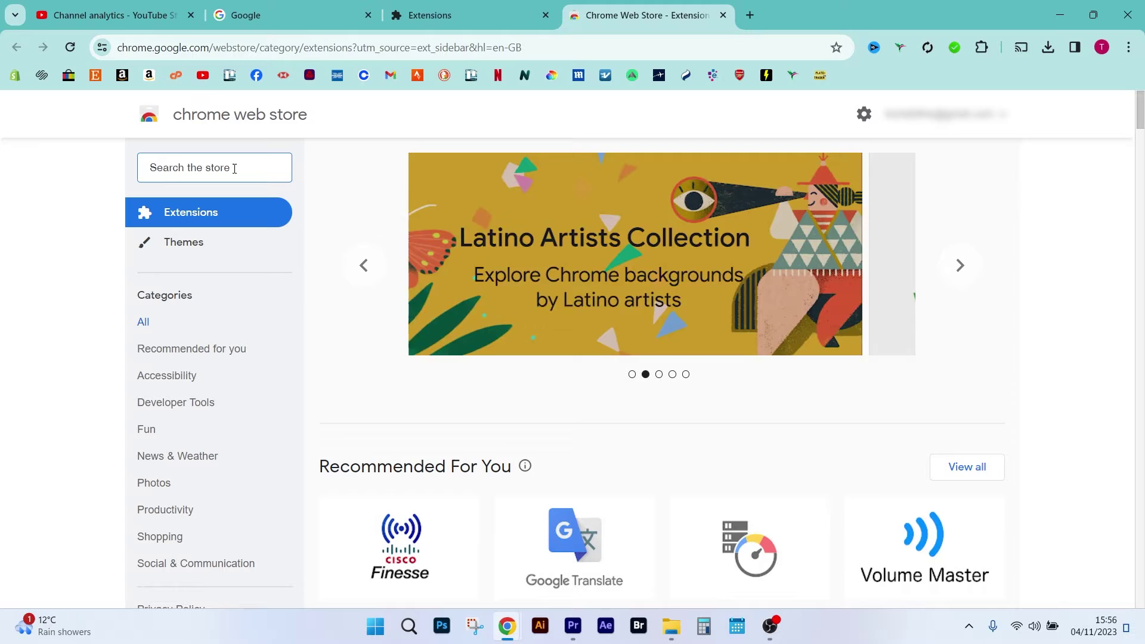
pyautogui.write('di')
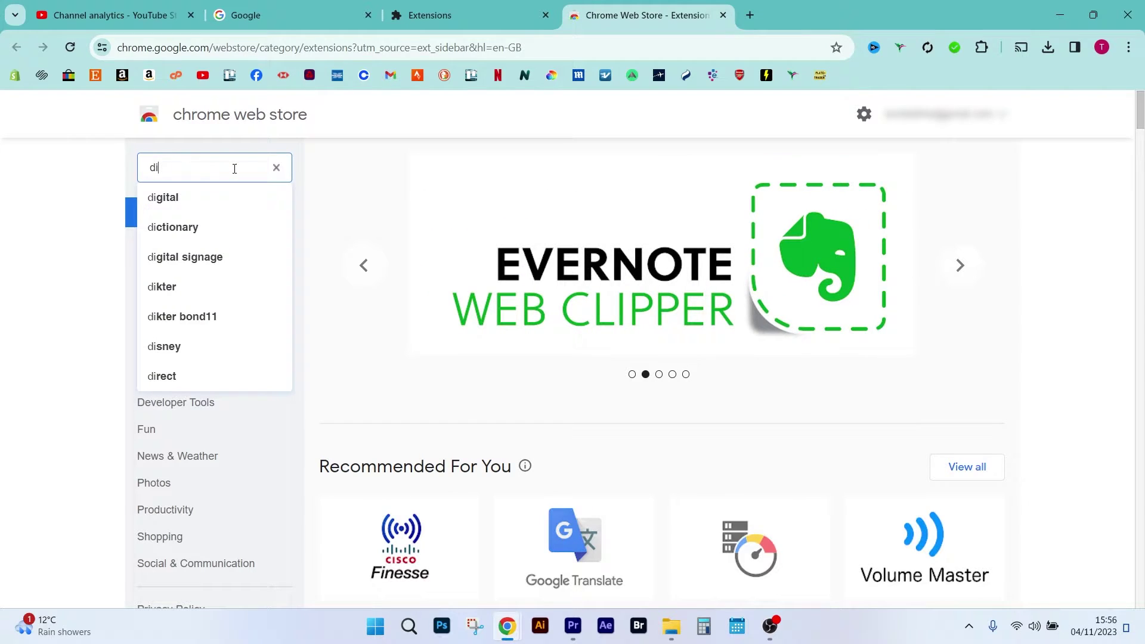
pyautogui.write('still web monitor')
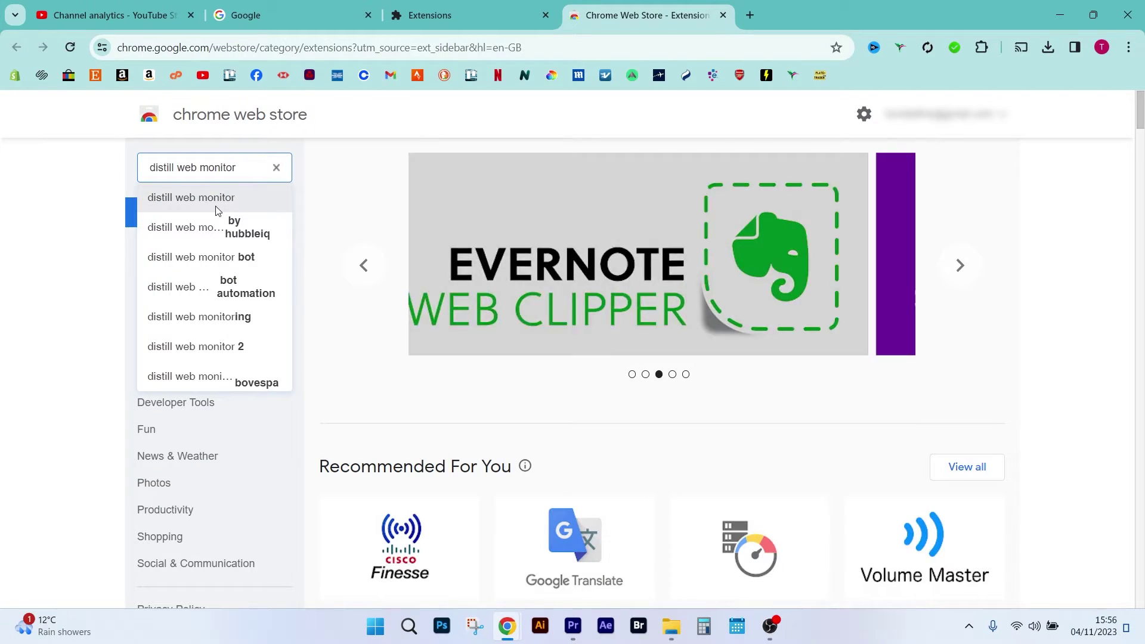
pyautogui.click(214, 206)
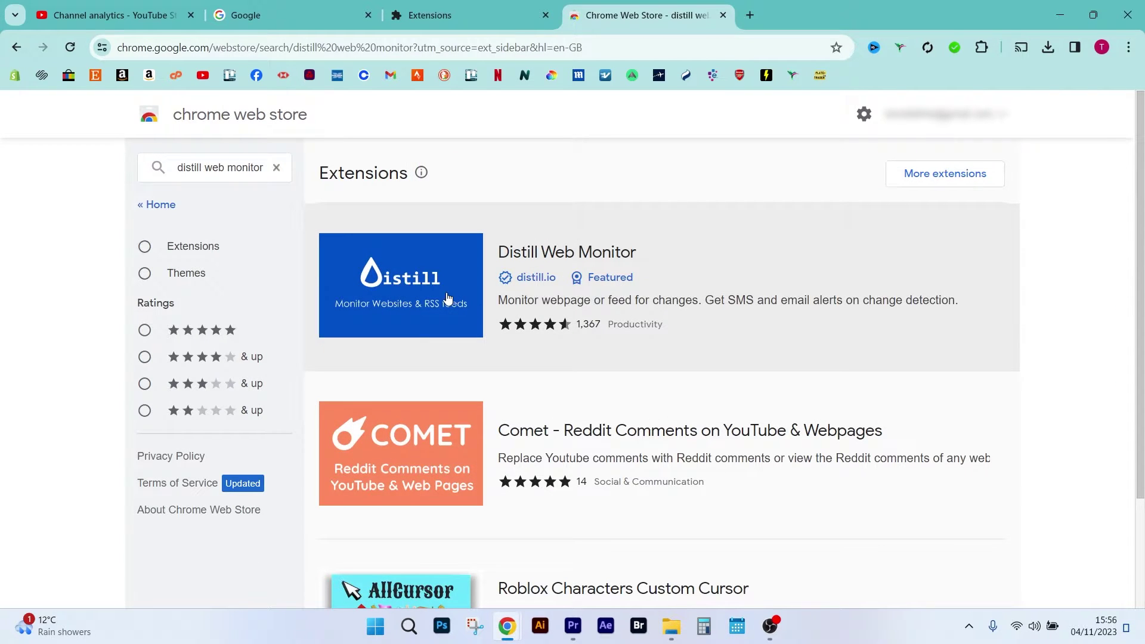
pyautogui.click(535, 285)
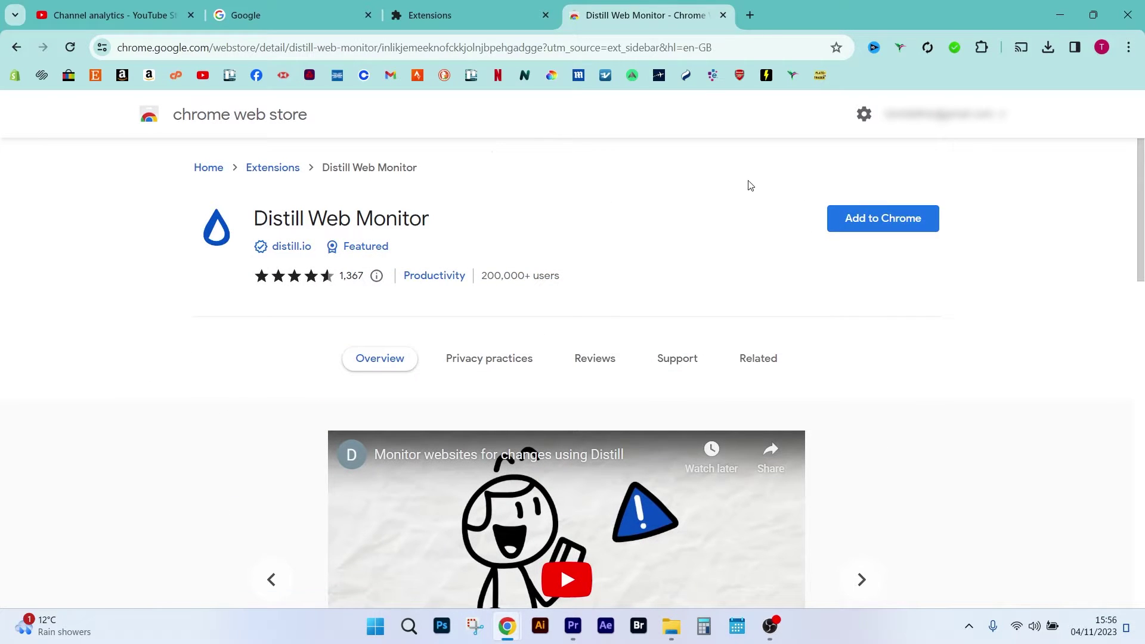
pyautogui.click(906, 224)
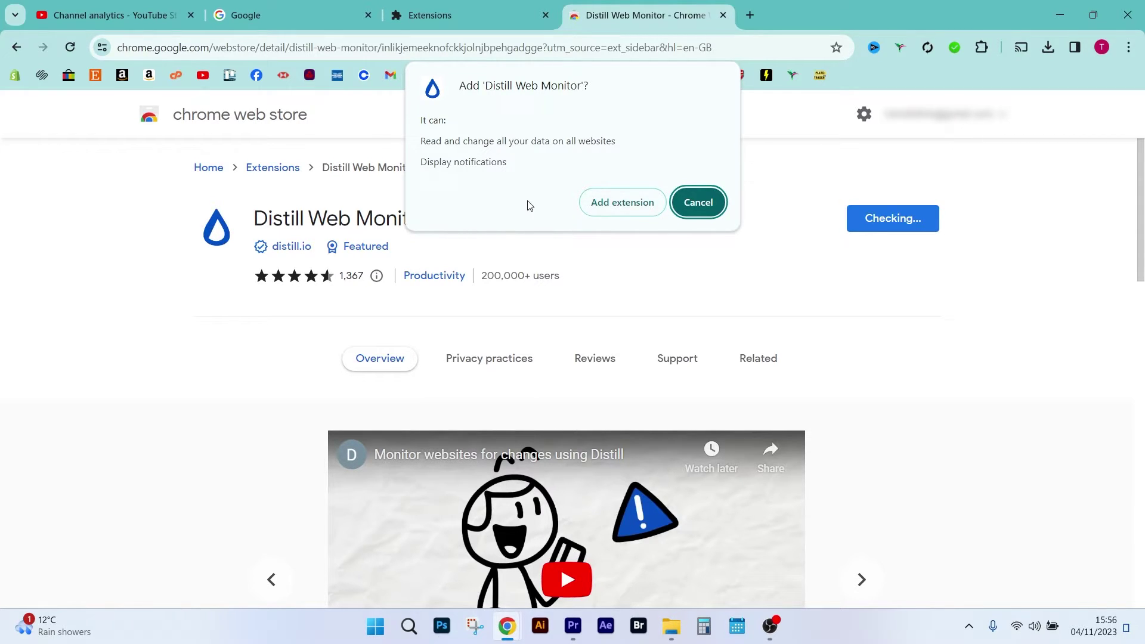
# Confirm adding Distill Web Monitor, then copy the live subscriber count page's URL
pyautogui.click(622, 203)
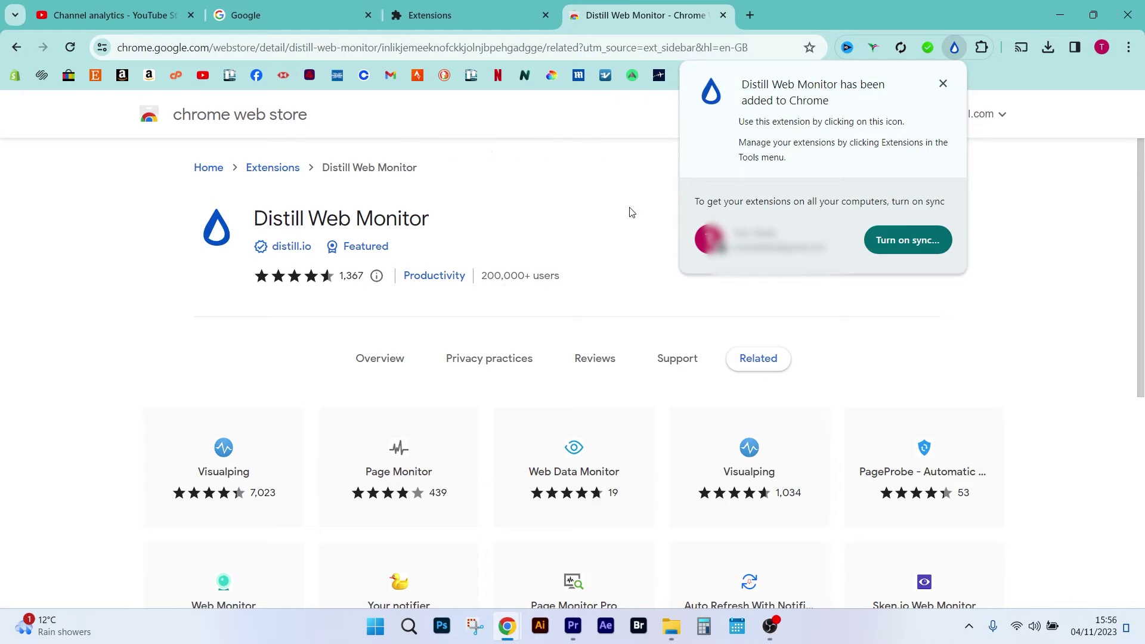
pyautogui.click(942, 84)
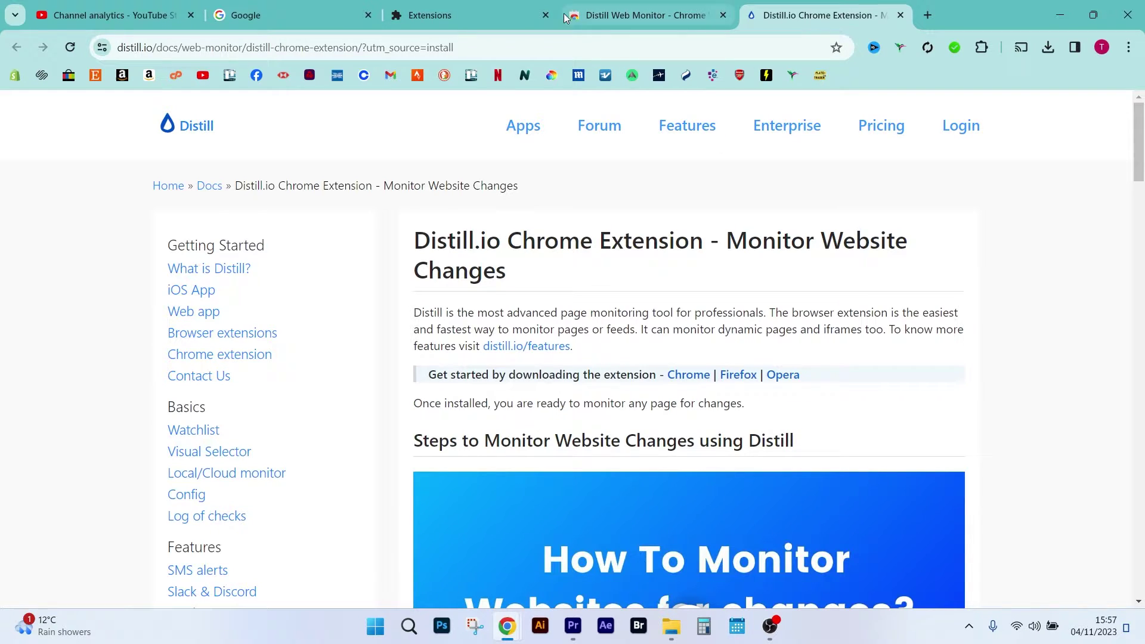
pyautogui.click(139, 6)
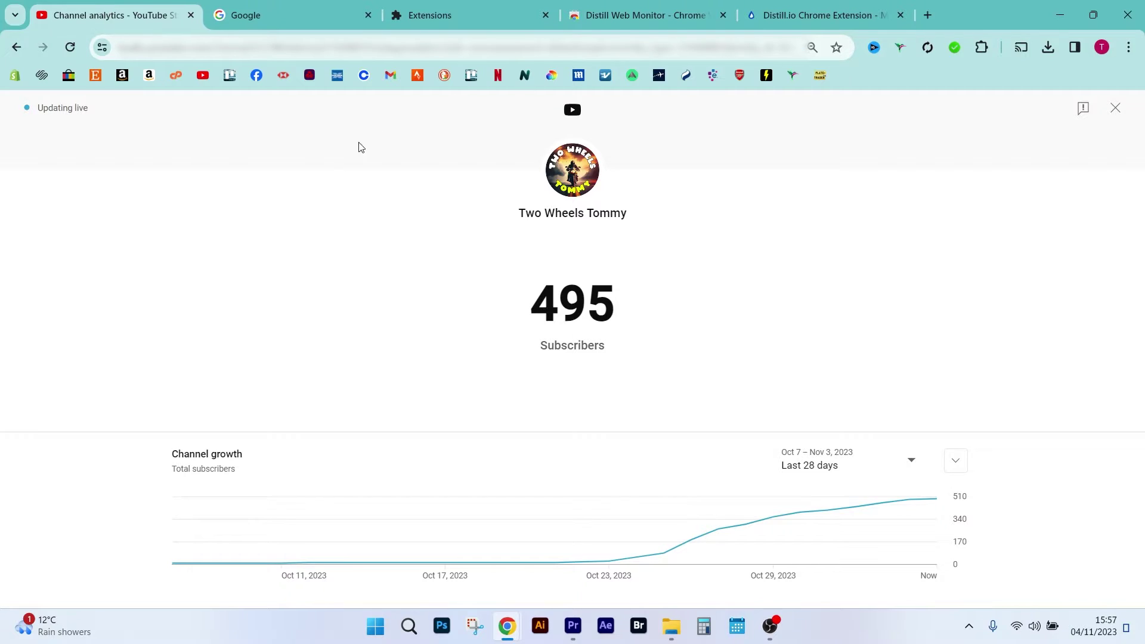
pyautogui.click(410, 48)
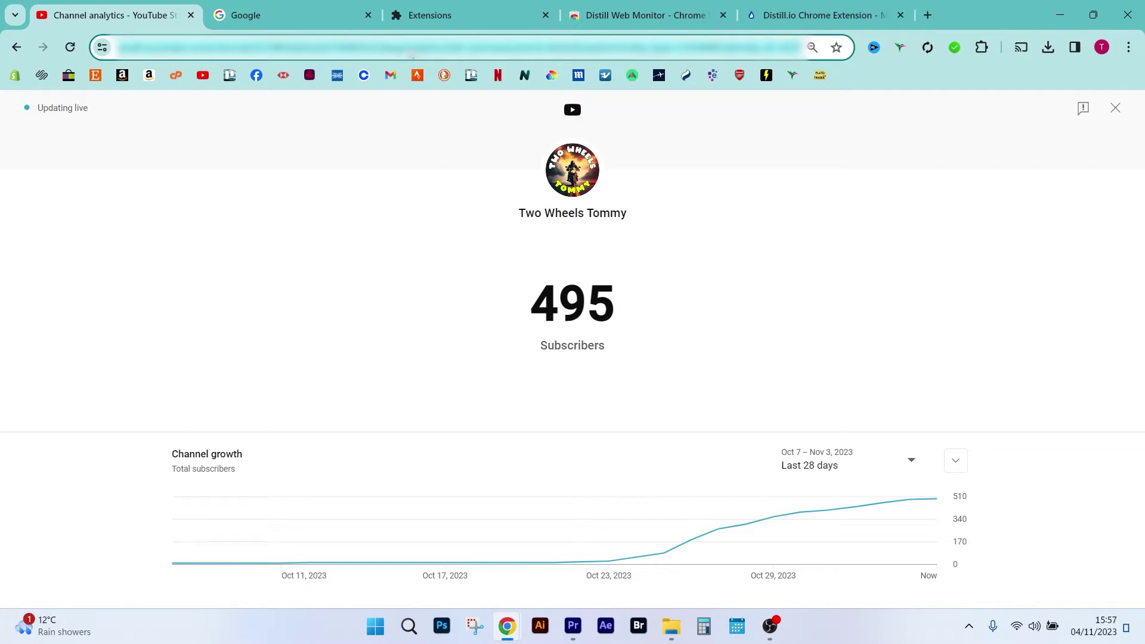
pyautogui.rightClick(410, 51)
pyautogui.click(474, 189)
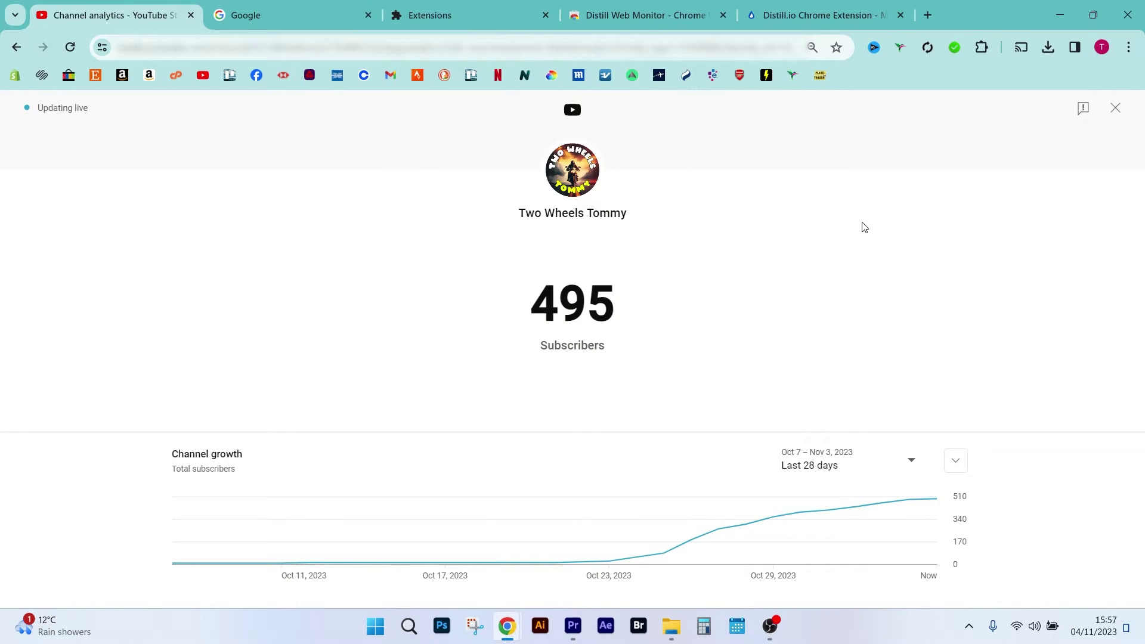
pyautogui.click(797, 16)
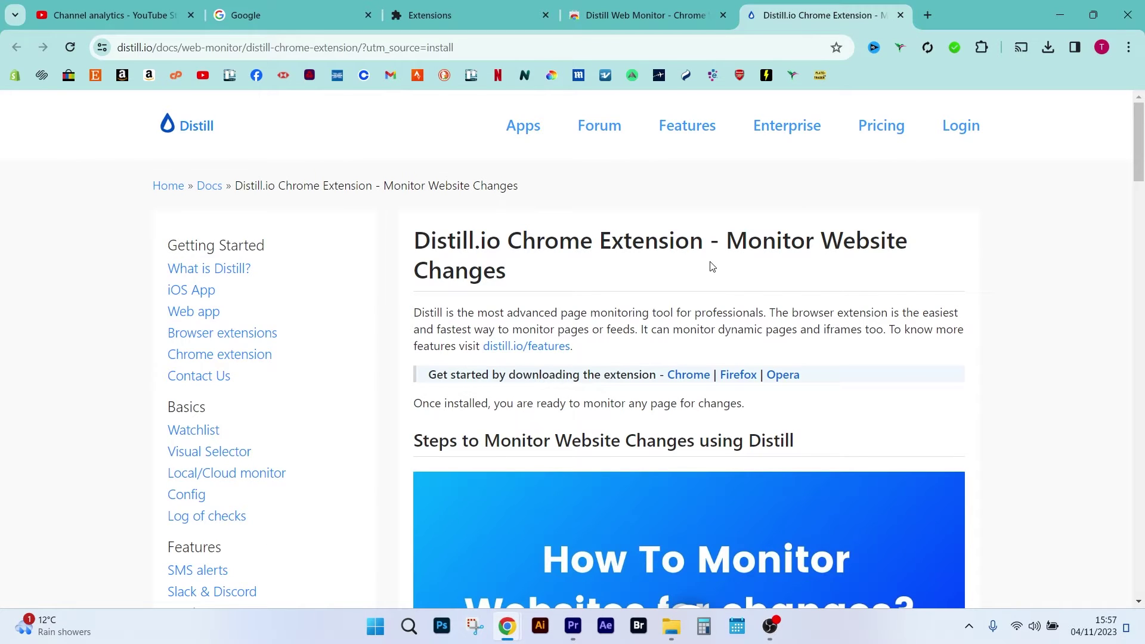
# Pin Distill Web Monitor, open its watchlist in a new tab, and show the Add Monitor types
pyautogui.click(980, 48)
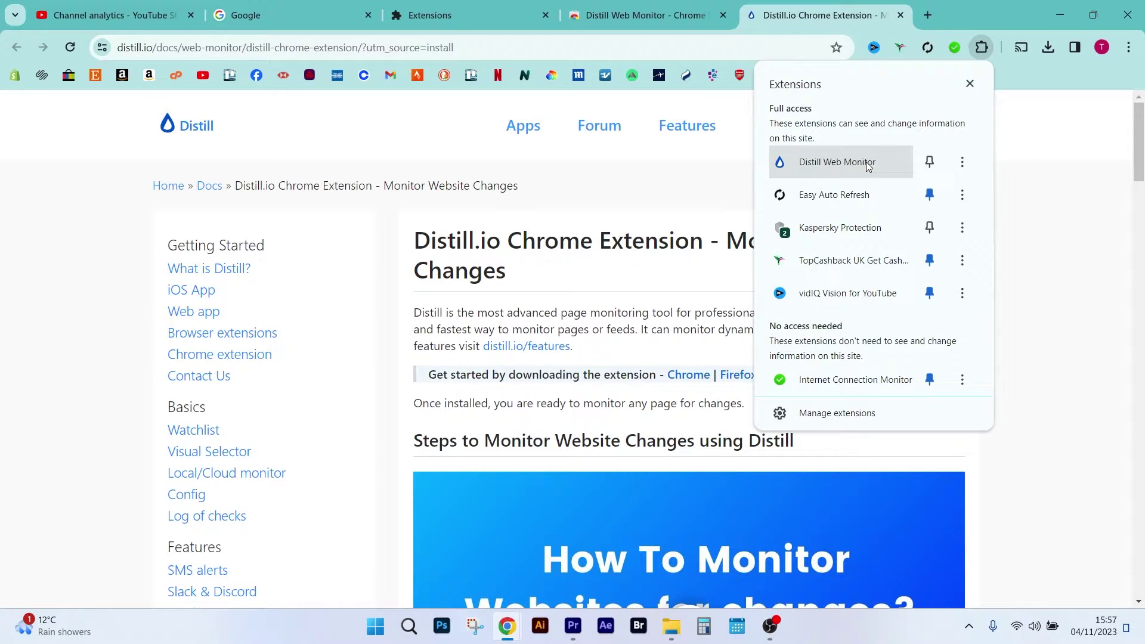
pyautogui.click(930, 163)
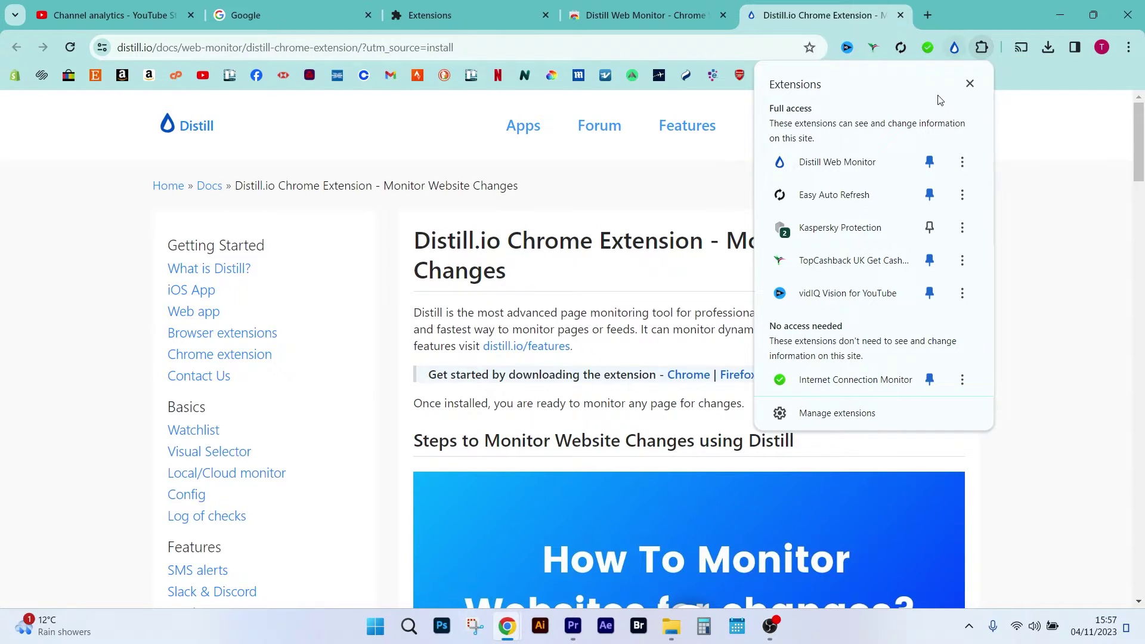
pyautogui.click(953, 49)
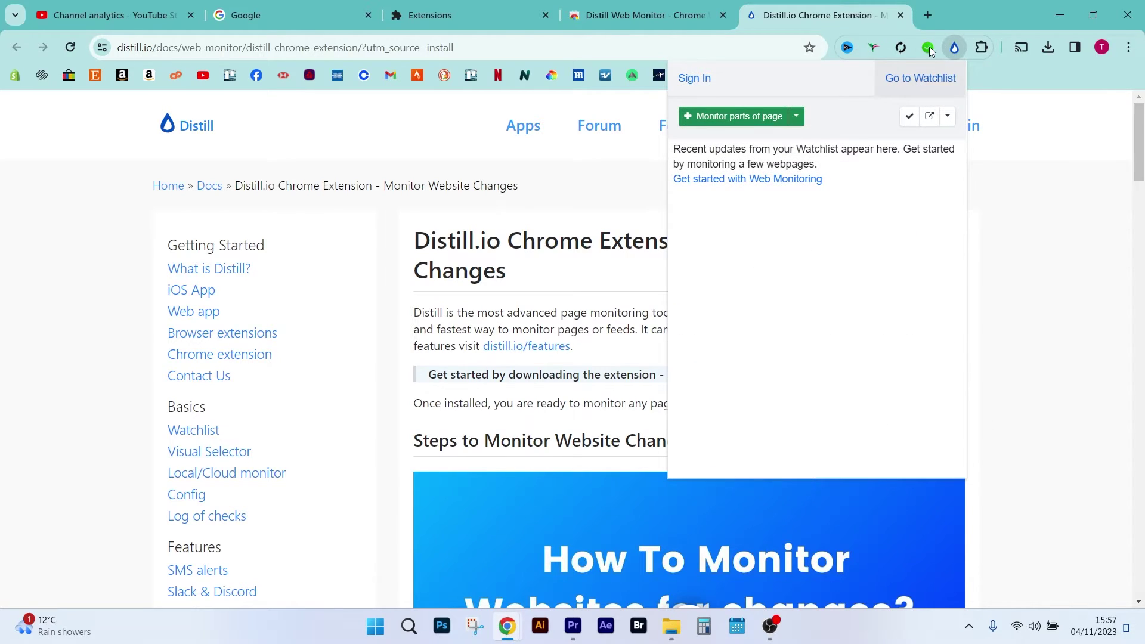
pyautogui.click(955, 48)
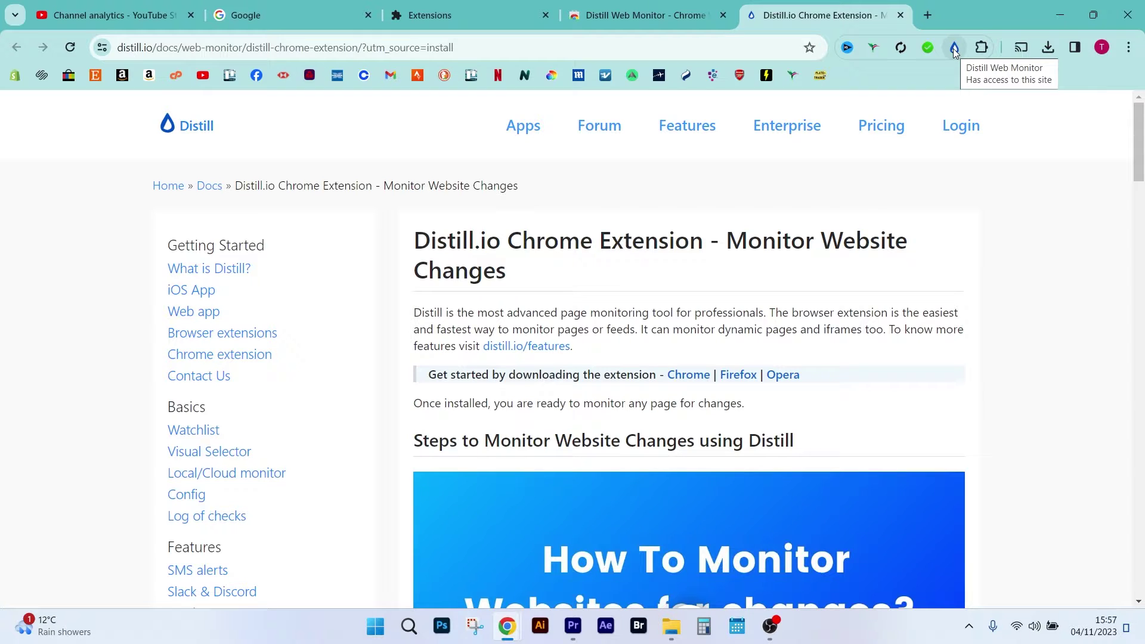
pyautogui.click(953, 48)
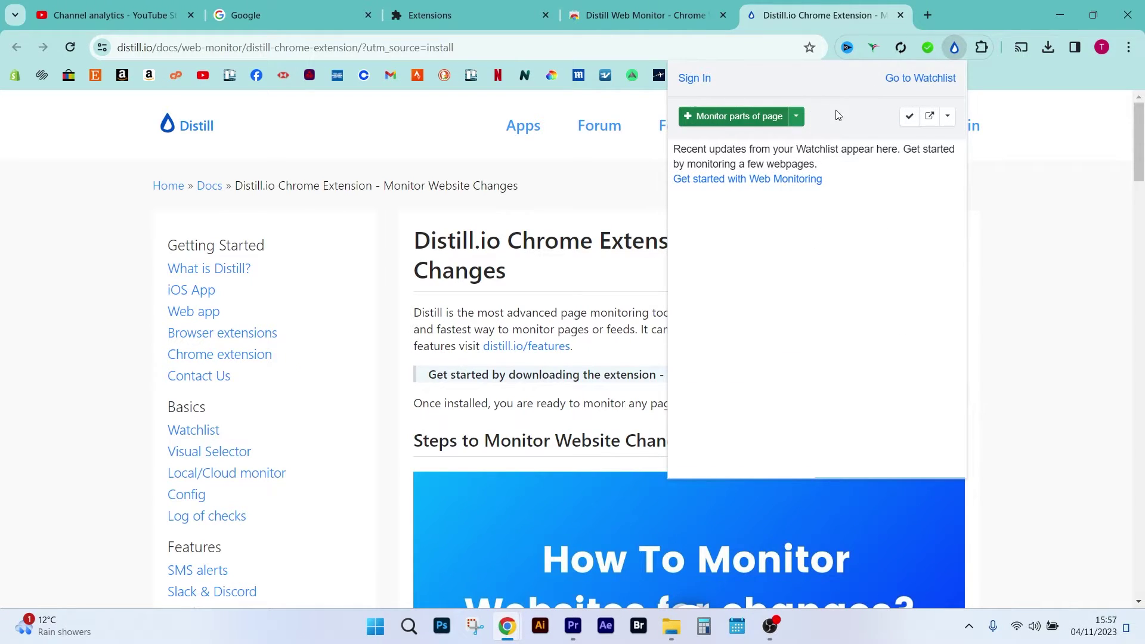
pyautogui.click(913, 87)
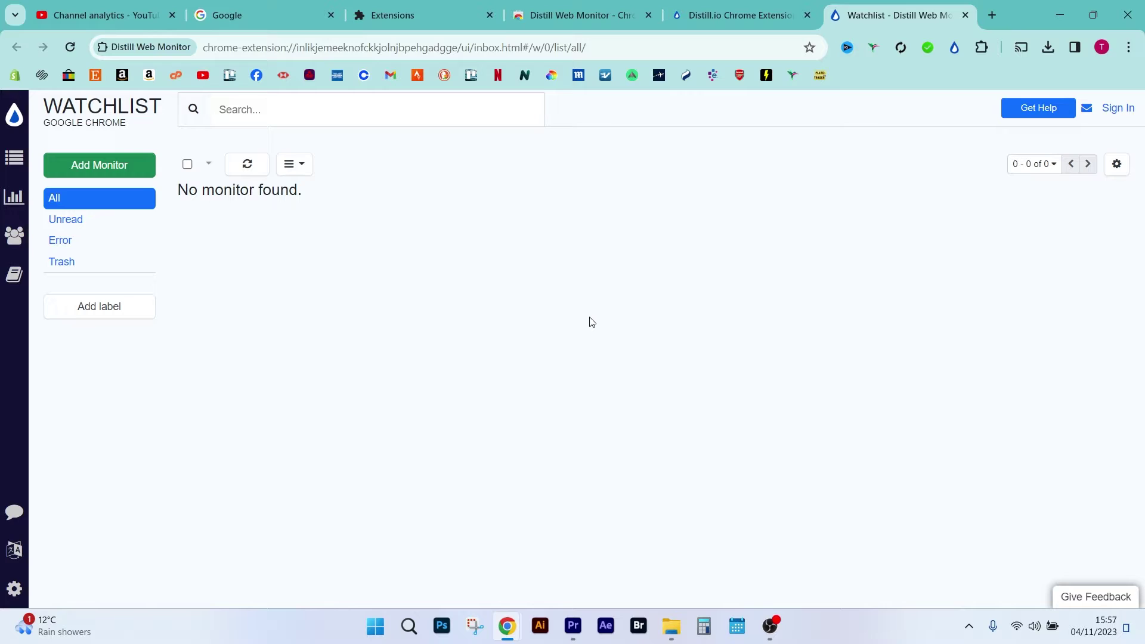
pyautogui.click(94, 167)
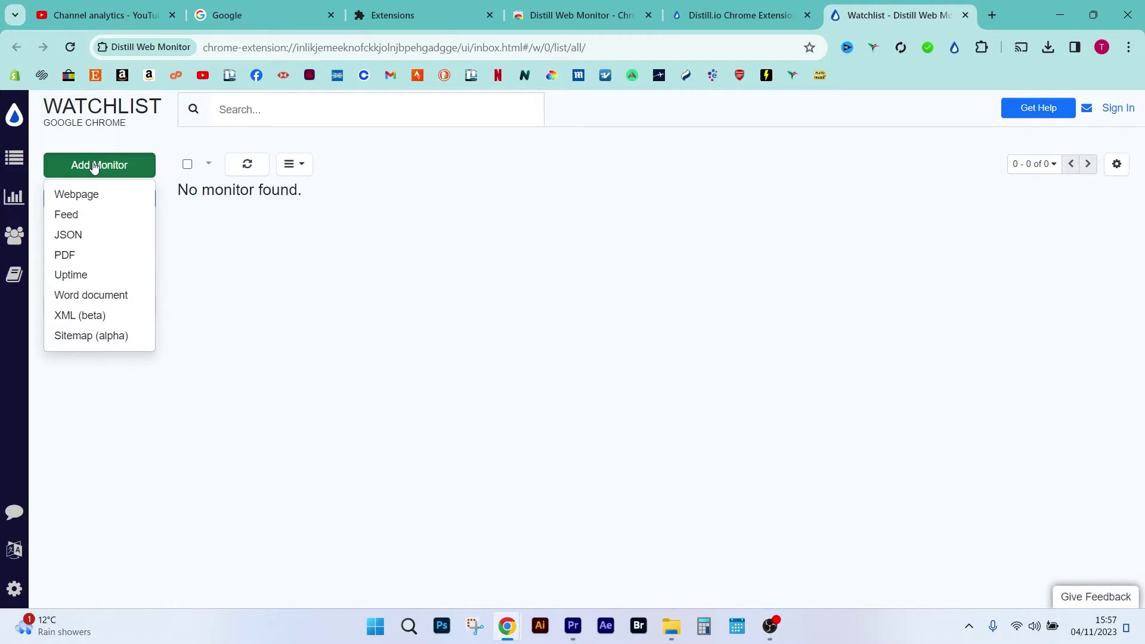
# Choose a Webpage monitor and paste the live subscriber count URL into the selector tab
pyautogui.click(87, 202)
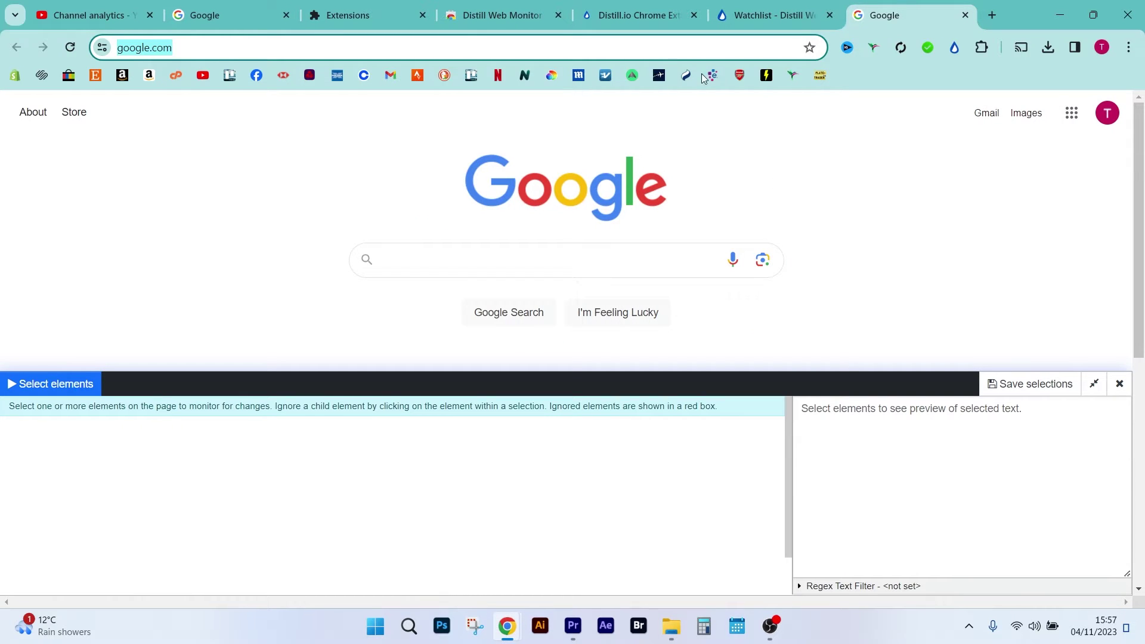
pyautogui.click(113, 6)
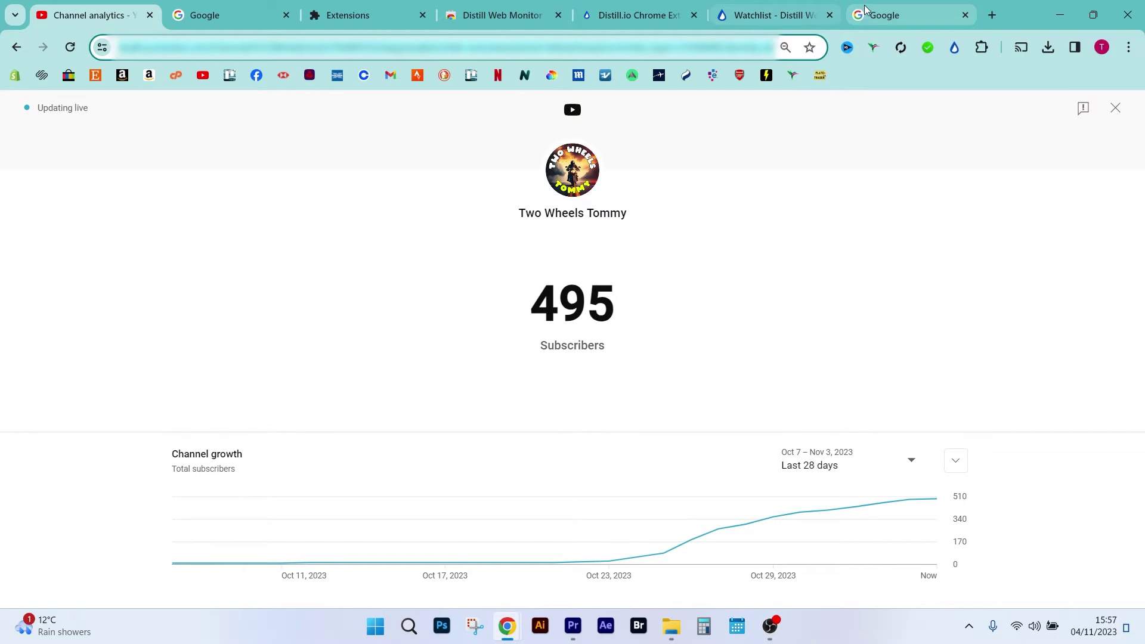
pyautogui.click(890, 14)
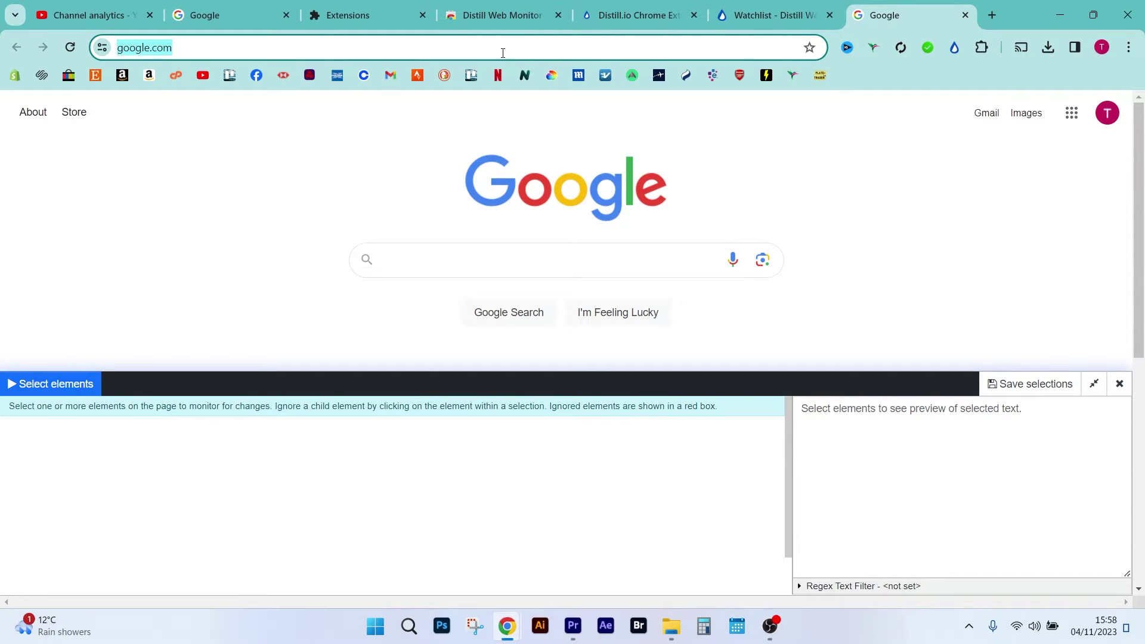
pyautogui.doubleClick(505, 48)
pyautogui.hotkey('ctrl', 'v')
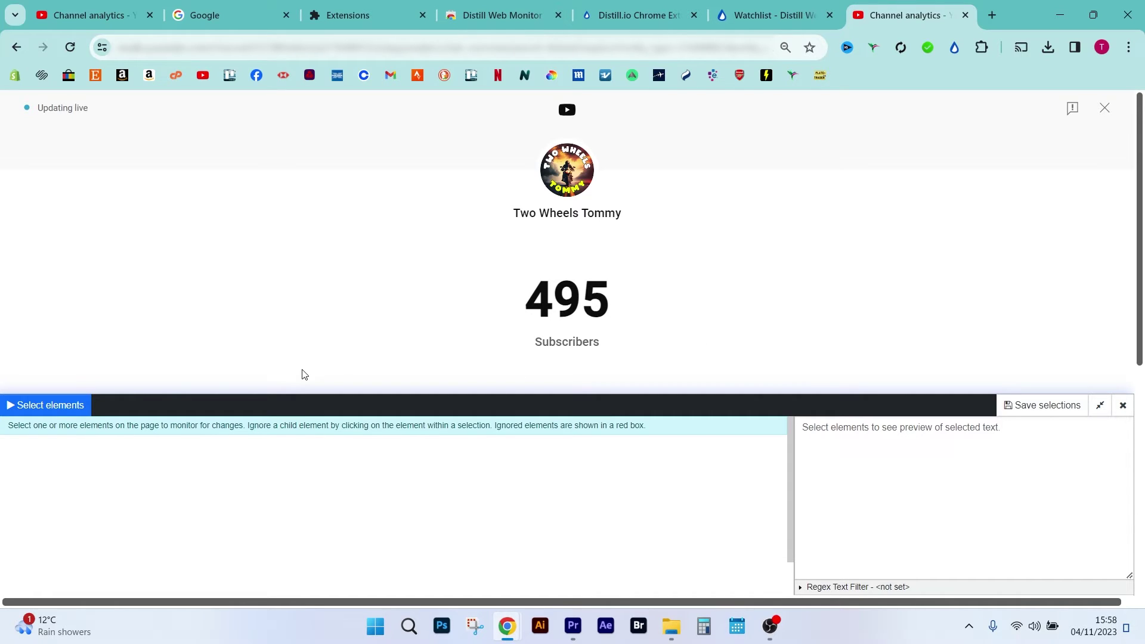
# Select the 495 subscriber counter as the monitored element and save the selection
pyautogui.click(49, 411)
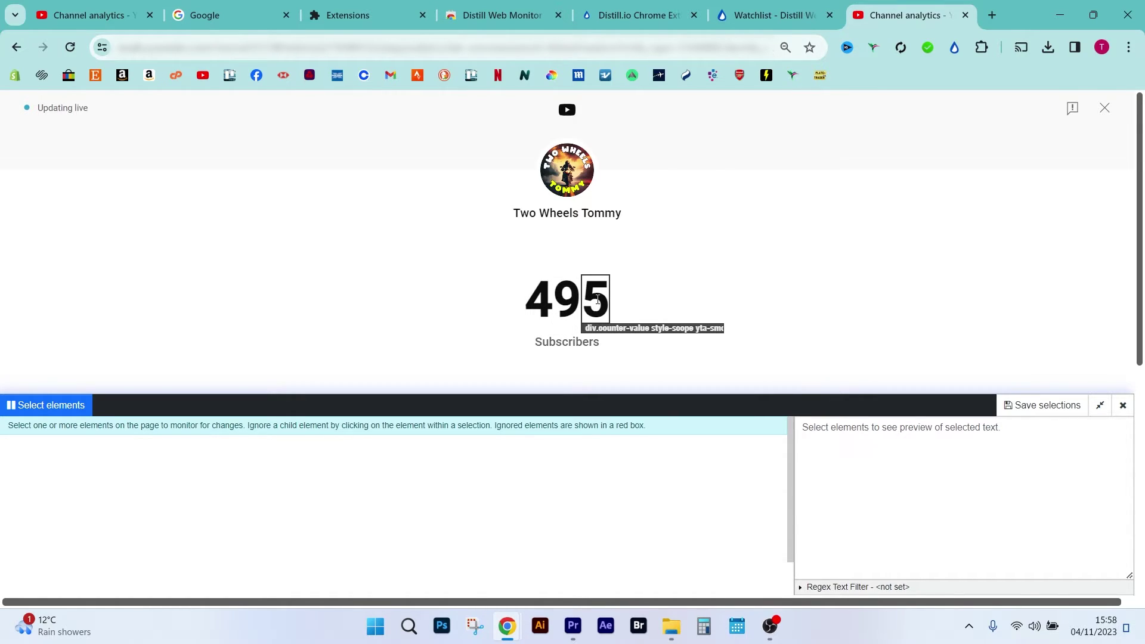
pyautogui.click(464, 304)
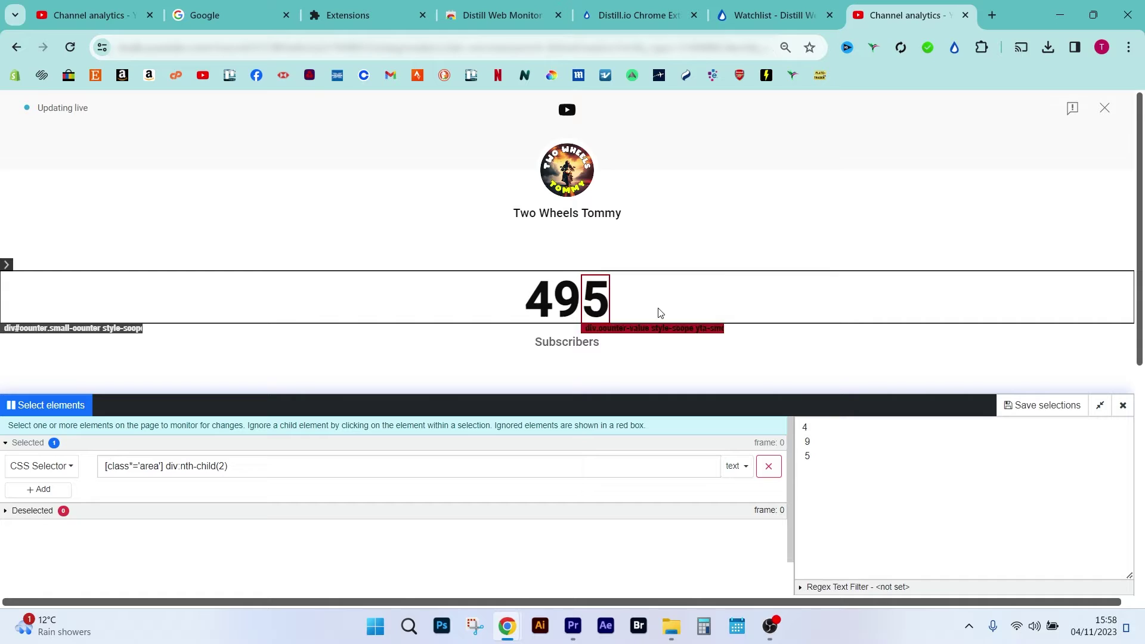
pyautogui.click(1046, 406)
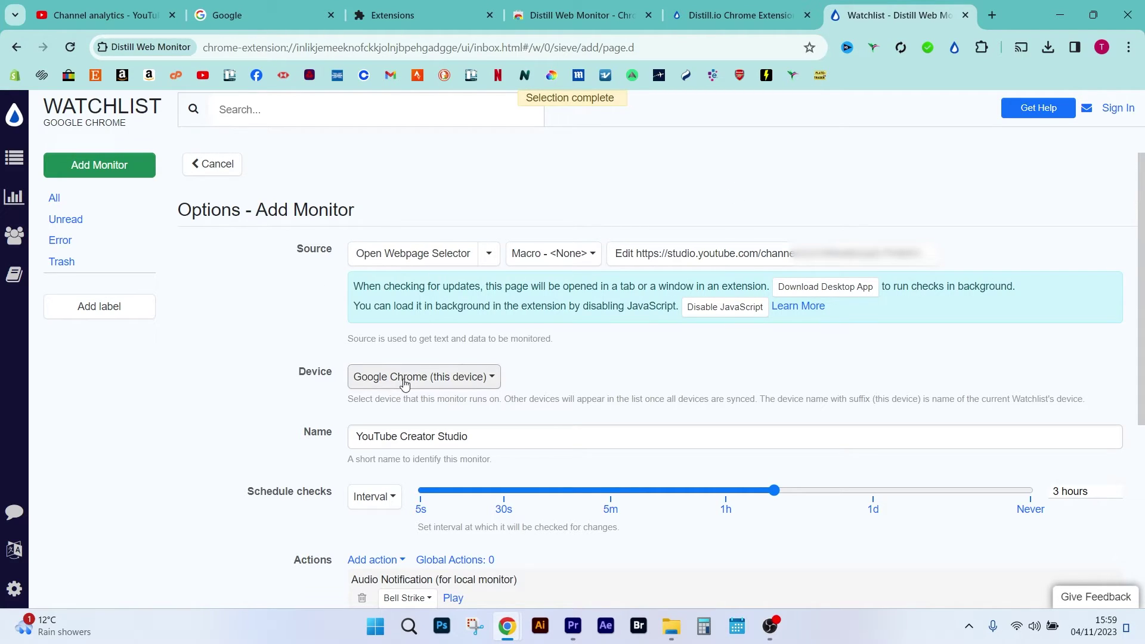
# Keep Google Chrome (this device) and replace 'Creator Studio' with 'Subscribers' in the monitor name
pyautogui.click(490, 378)
pyautogui.click(471, 406)
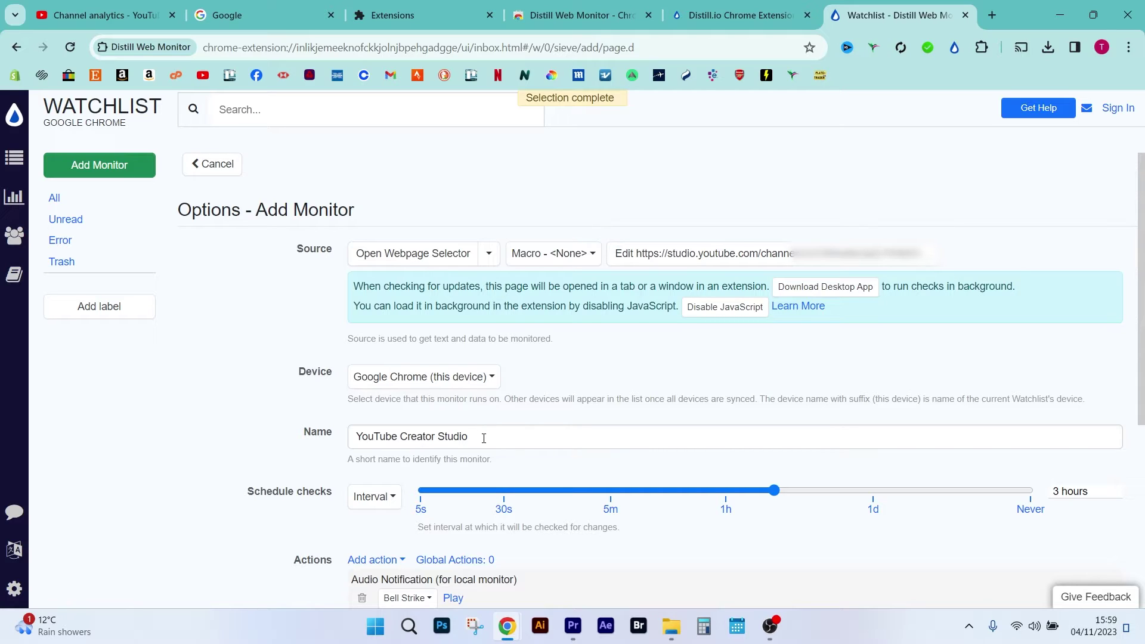
pyautogui.moveTo(469, 437); pyautogui.dragTo(401, 436)
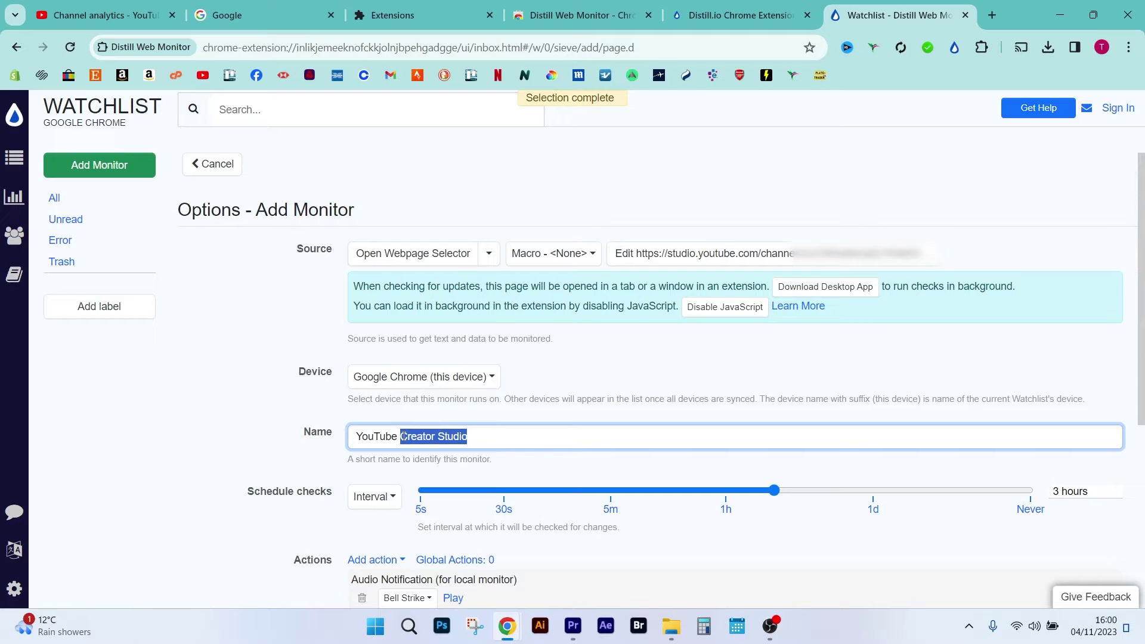
pyautogui.write('Subscribers')
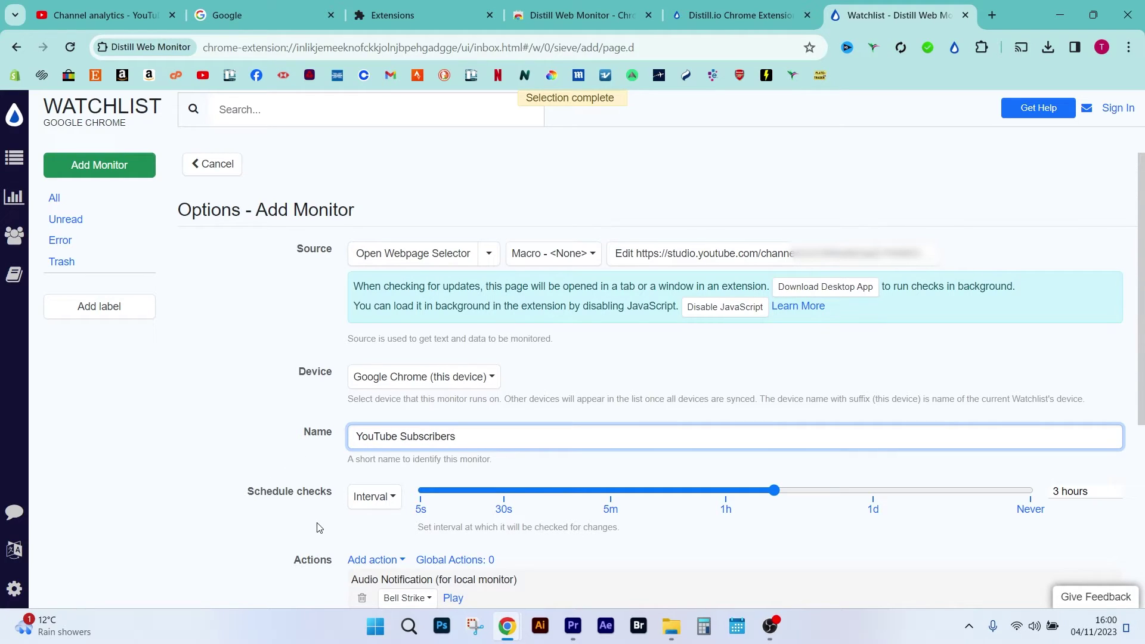
# Move the Schedule checks interval slider from 3 hours down to 1 min
pyautogui.click(185, 446)
pyautogui.scroll(-2, 235, 409)
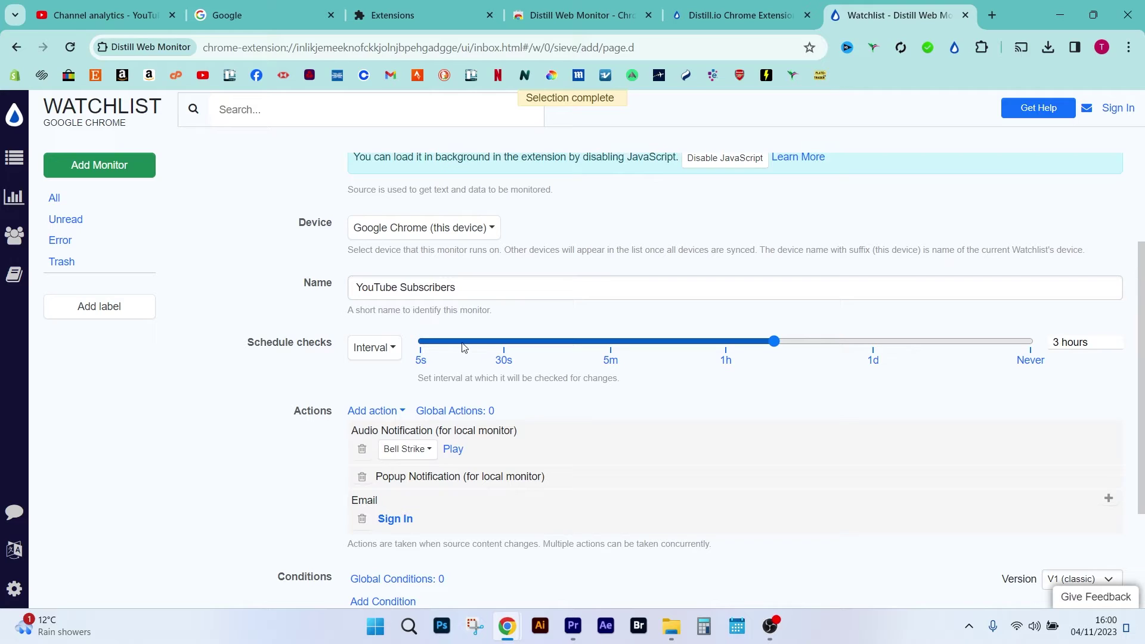
pyautogui.moveTo(774, 342); pyautogui.dragTo(465, 344)
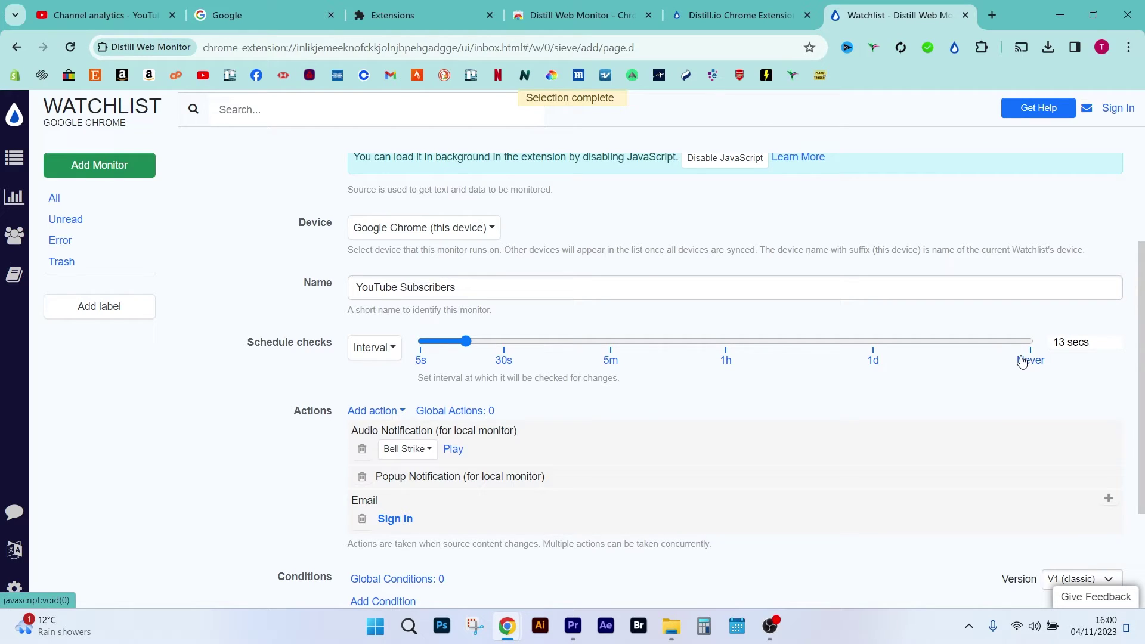
pyautogui.moveTo(469, 346); pyautogui.dragTo(550, 349)
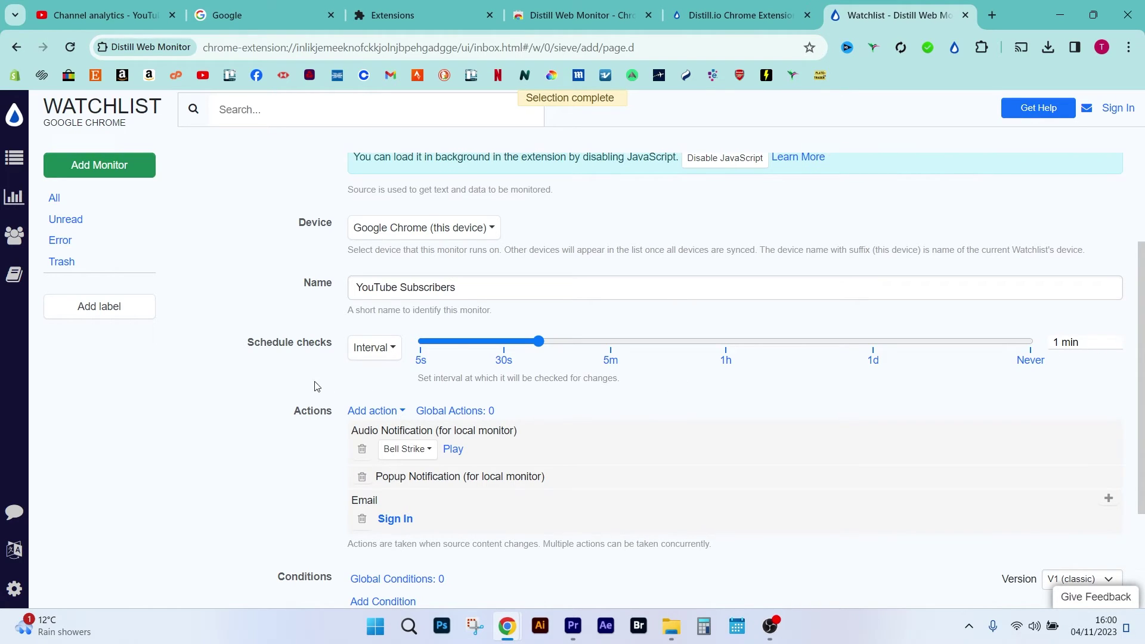
pyautogui.scroll(-3, 248, 390)
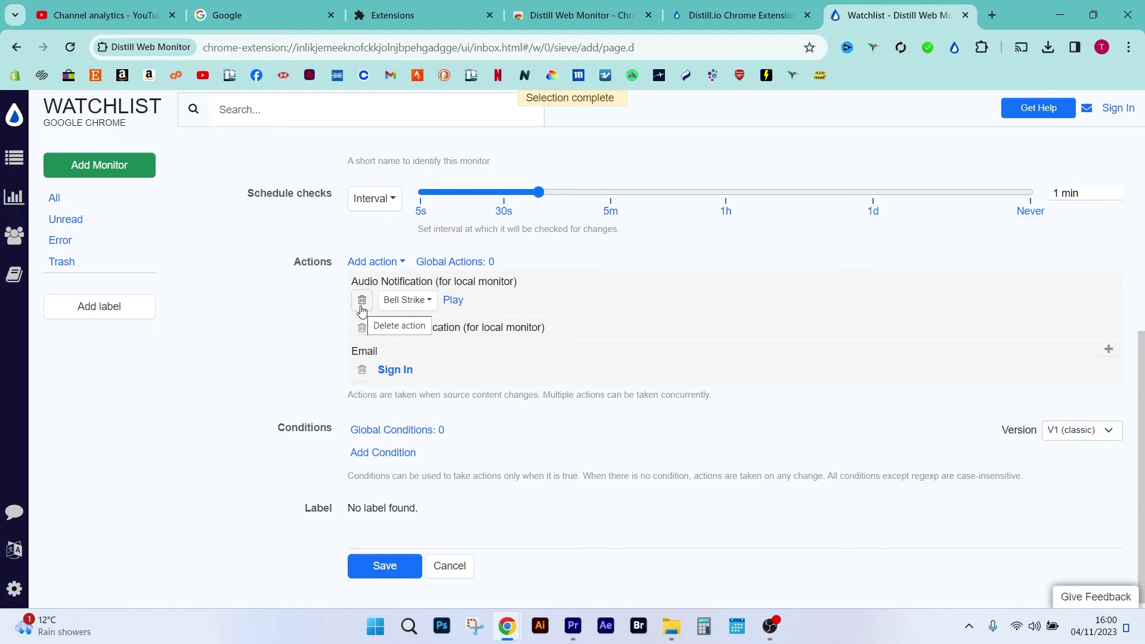
pyautogui.click(433, 305)
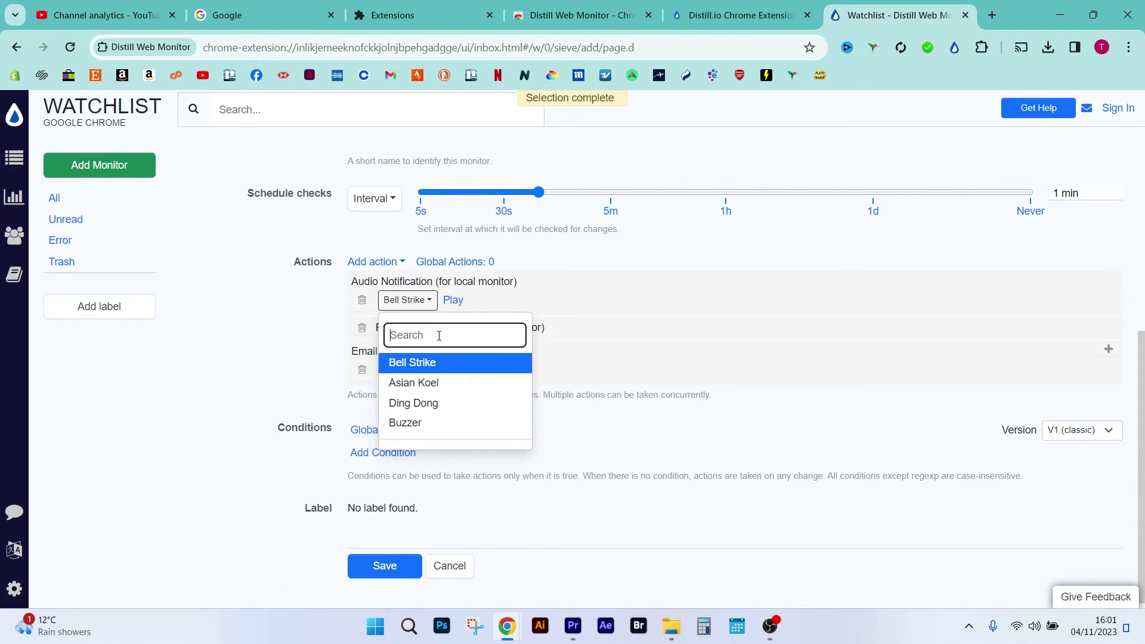
pyautogui.click(327, 338)
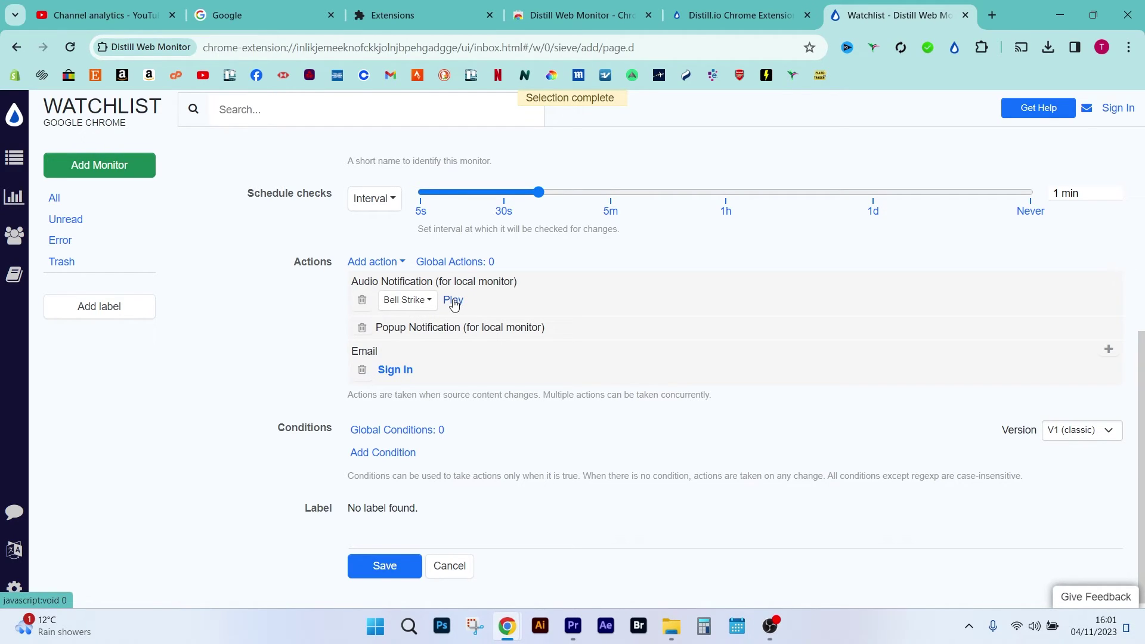
pyautogui.click(407, 300)
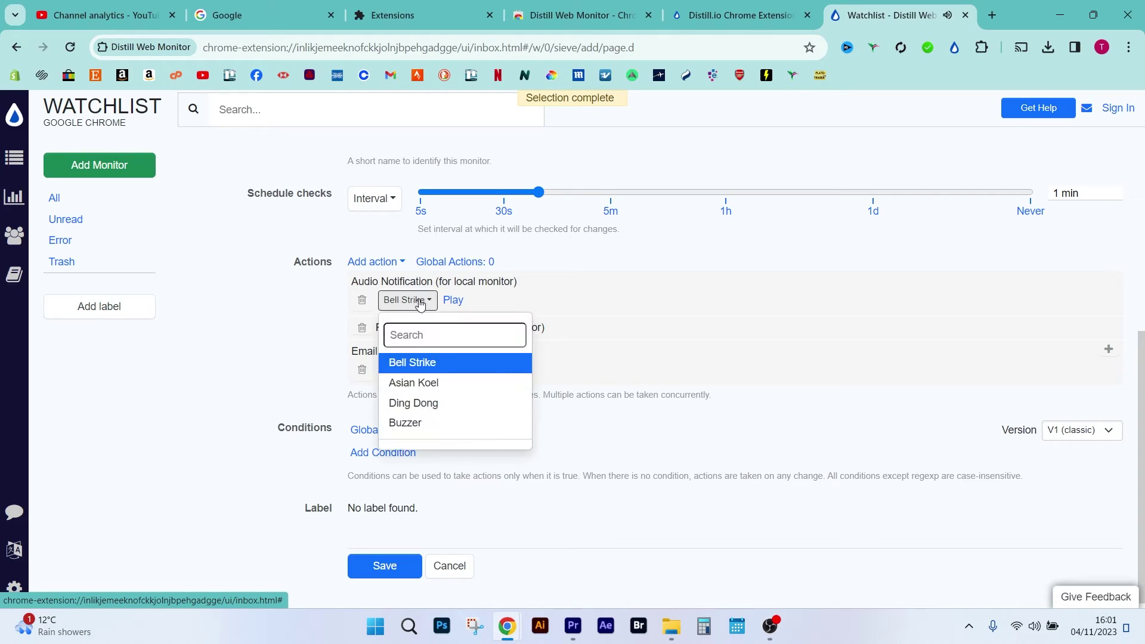
pyautogui.click(412, 381)
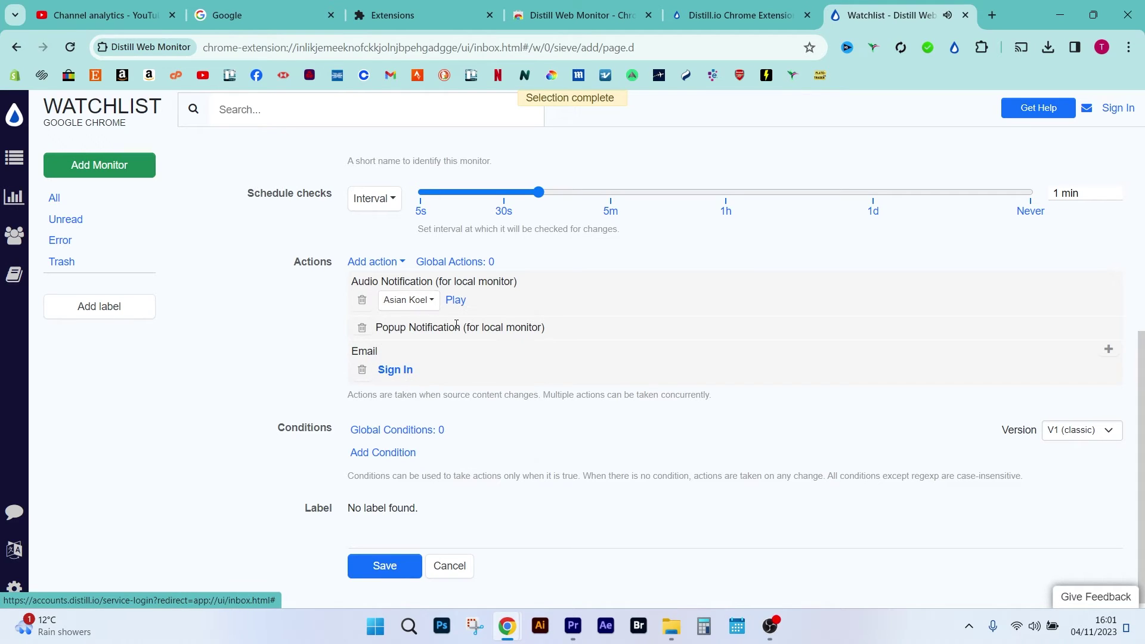
pyautogui.click(432, 303)
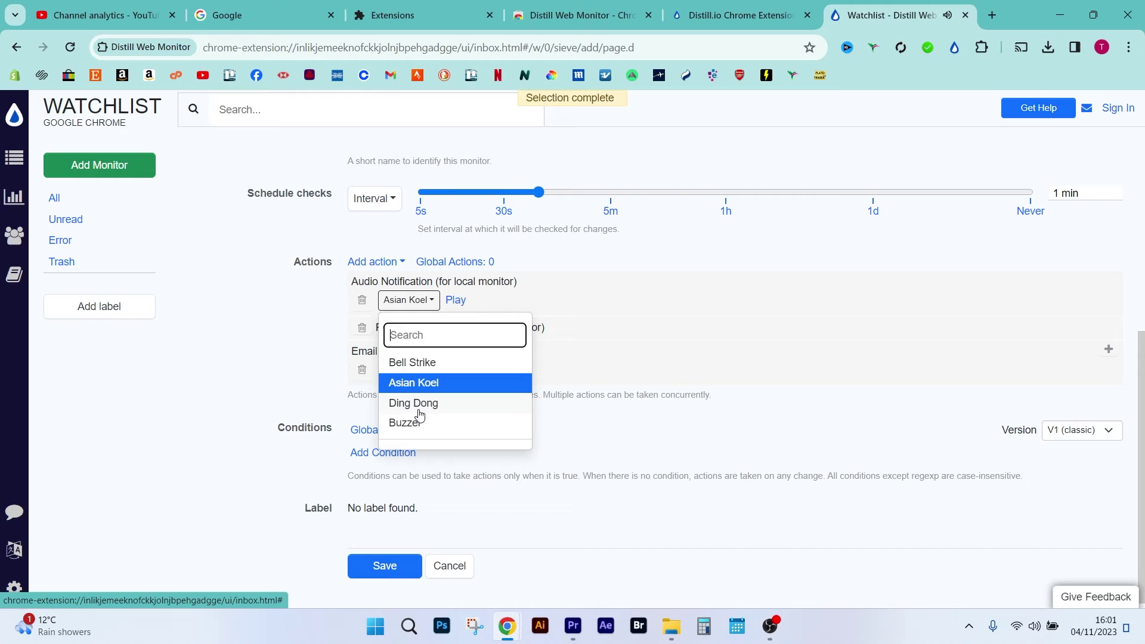
pyautogui.click(396, 404)
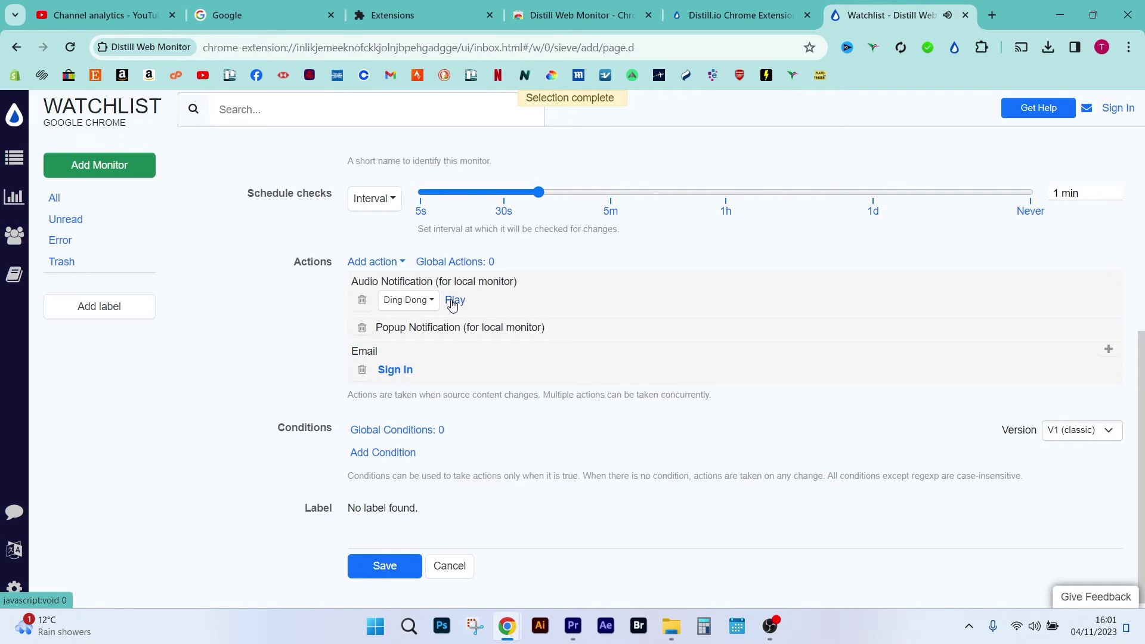
pyautogui.click(435, 302)
pyautogui.click(401, 425)
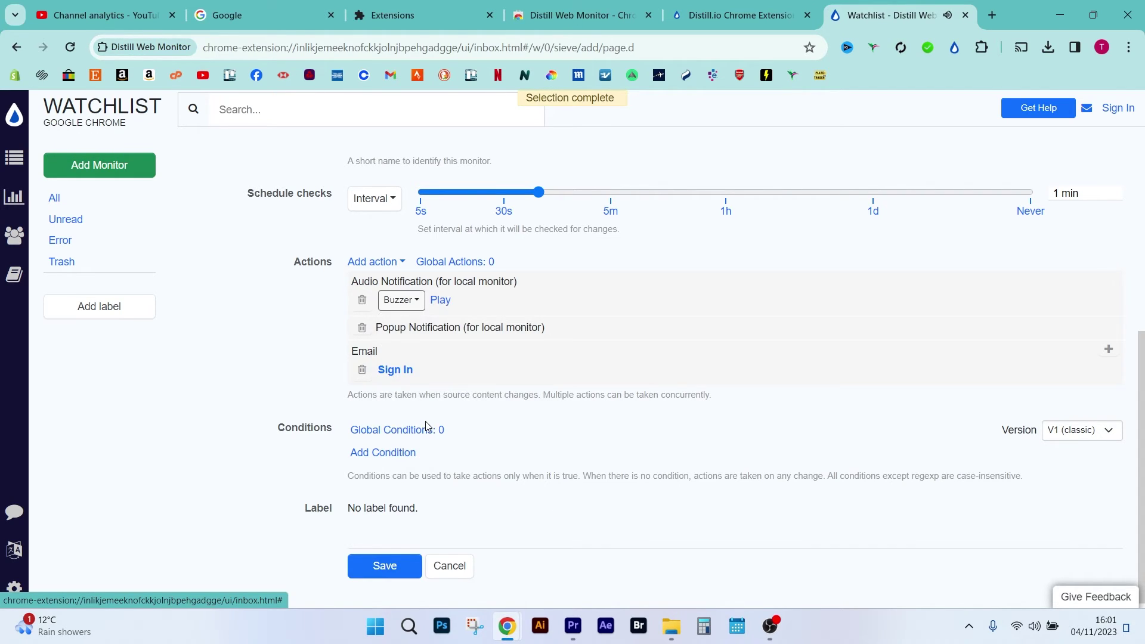
pyautogui.click(442, 301)
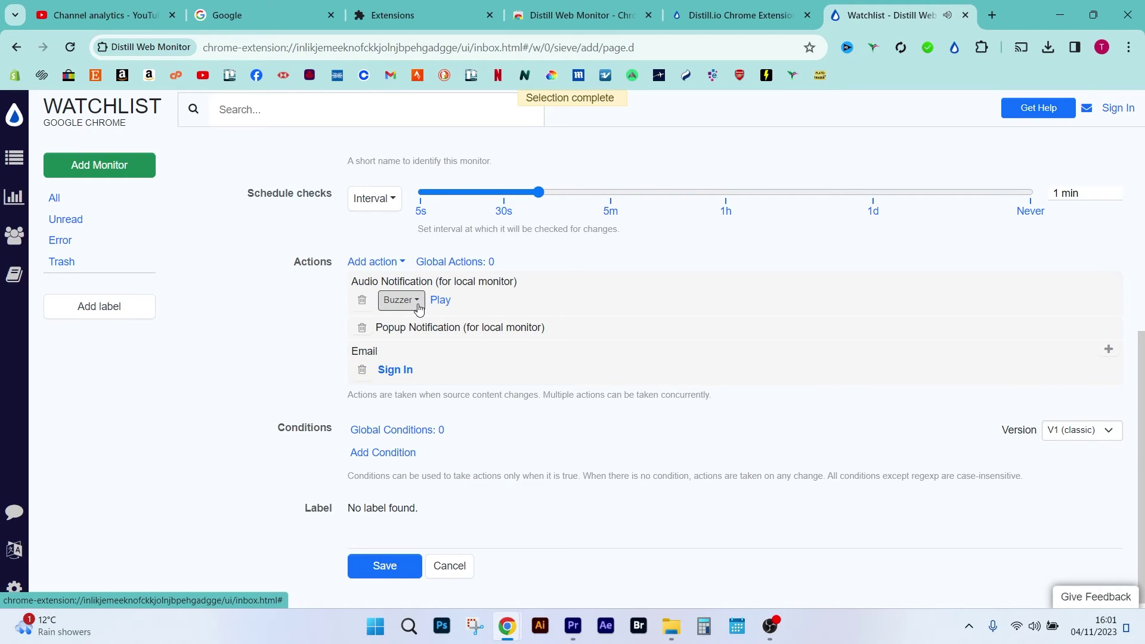
pyautogui.click(417, 302)
pyautogui.click(416, 360)
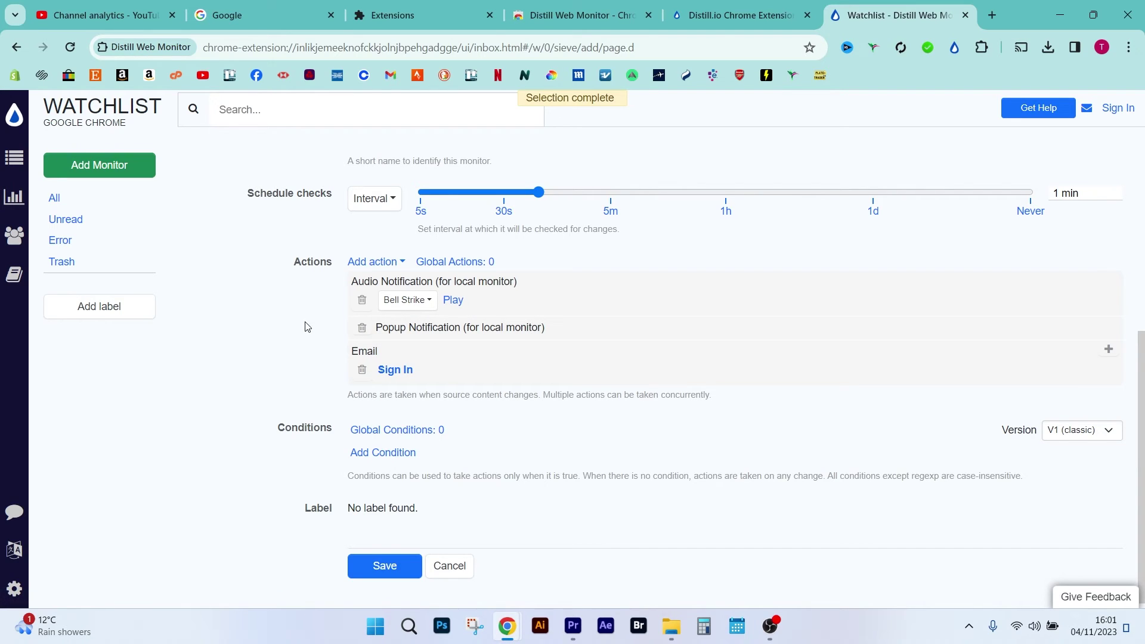
pyautogui.click(456, 303)
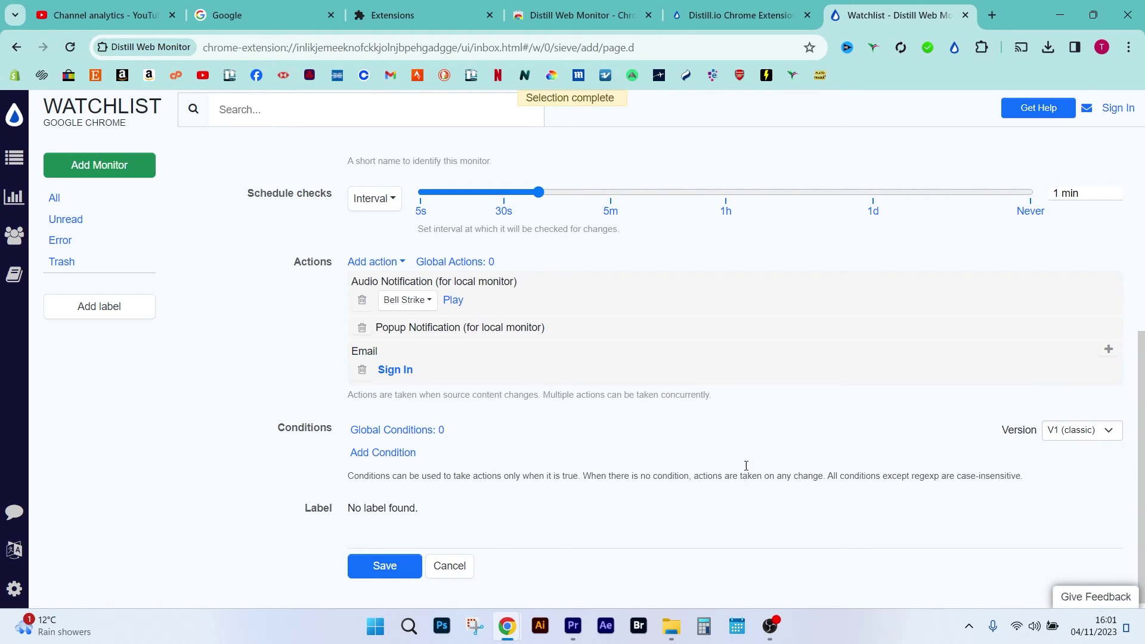
# Delete the Popup Notification (for local monitor) action
pyautogui.click(362, 327)
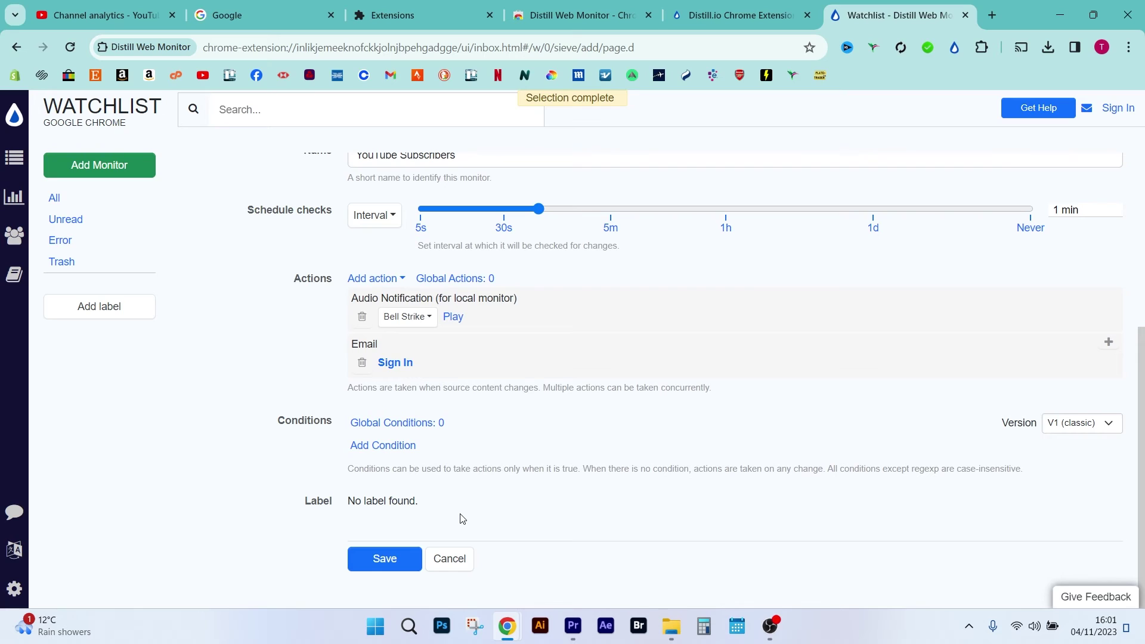
# Save the 'YouTube Subscribers' monitor so it appears in the watchlist, switched on with 1-min checks
pyautogui.click(396, 559)
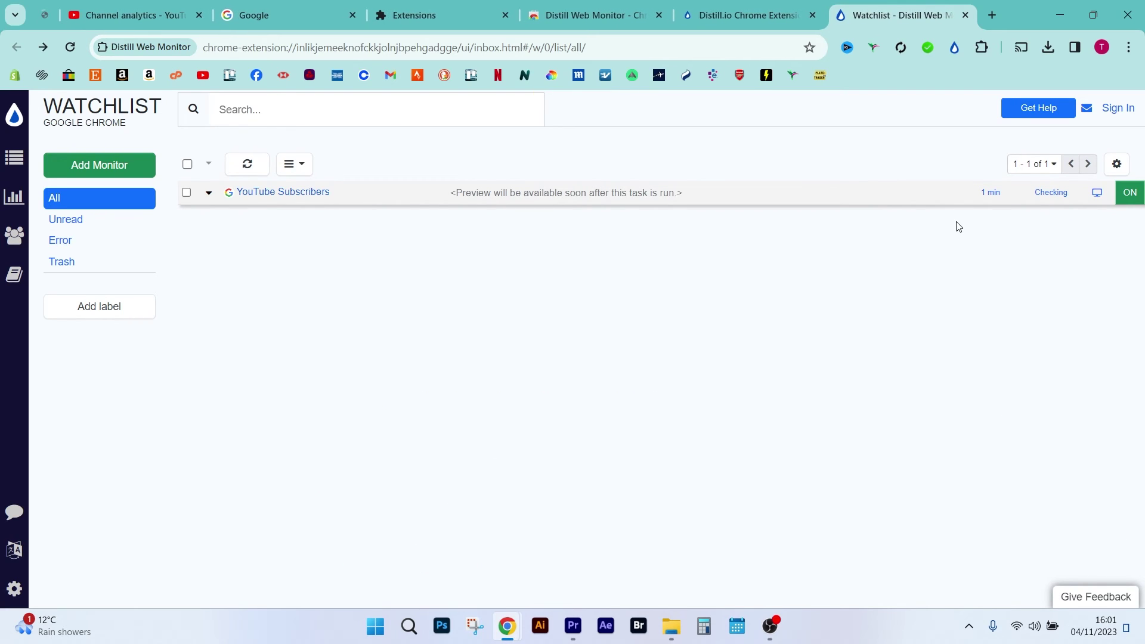